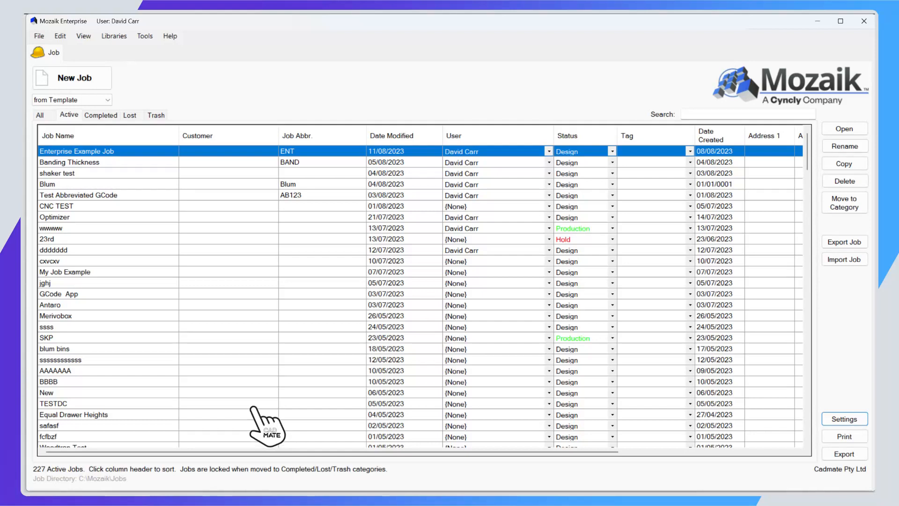
Look through the job lists of the All, Active, Completed, Lost and Trash categories in turn.
left_click(45, 116)
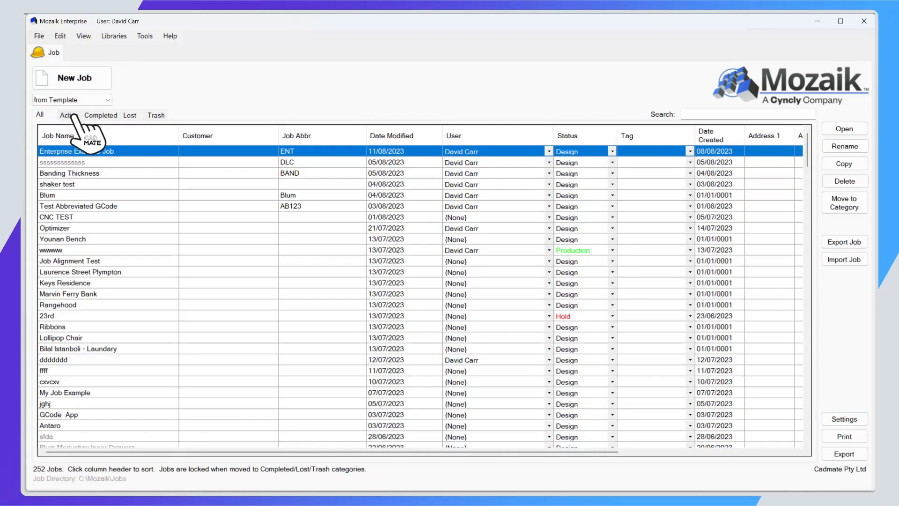
left_click(74, 115)
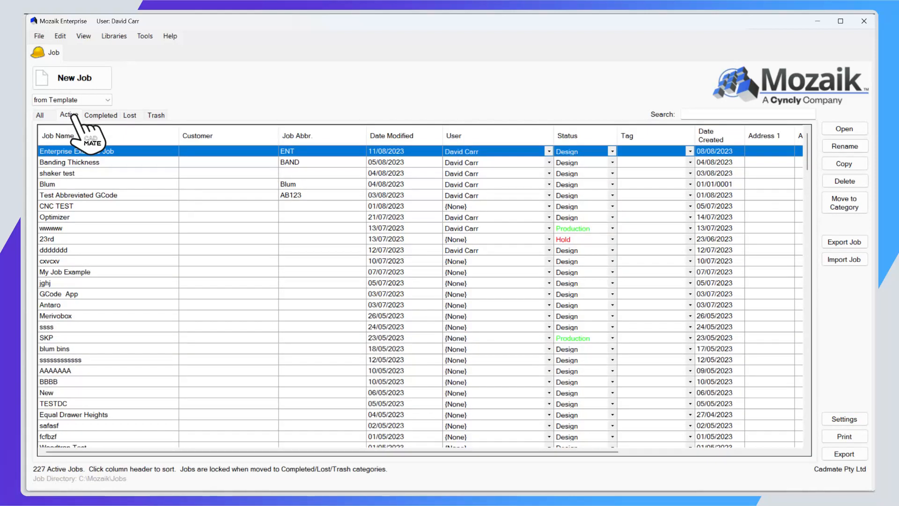
left_click(103, 114)
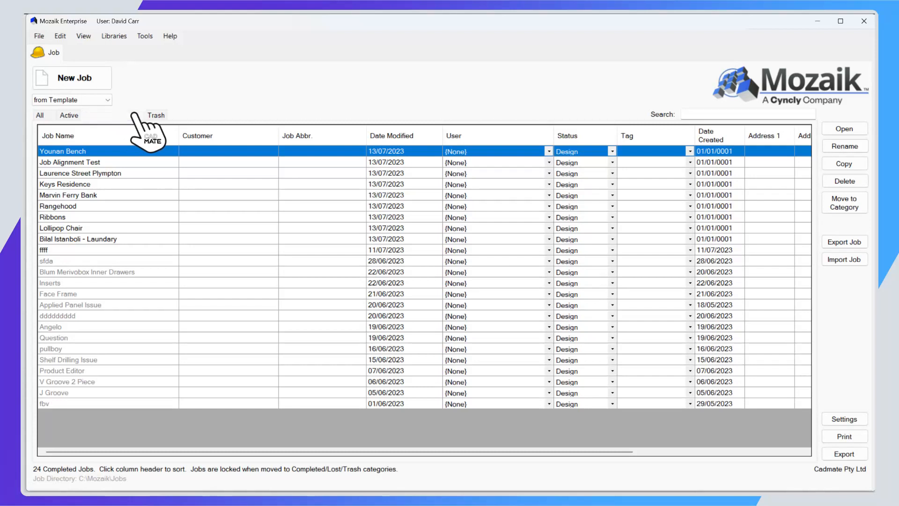
left_click(131, 116)
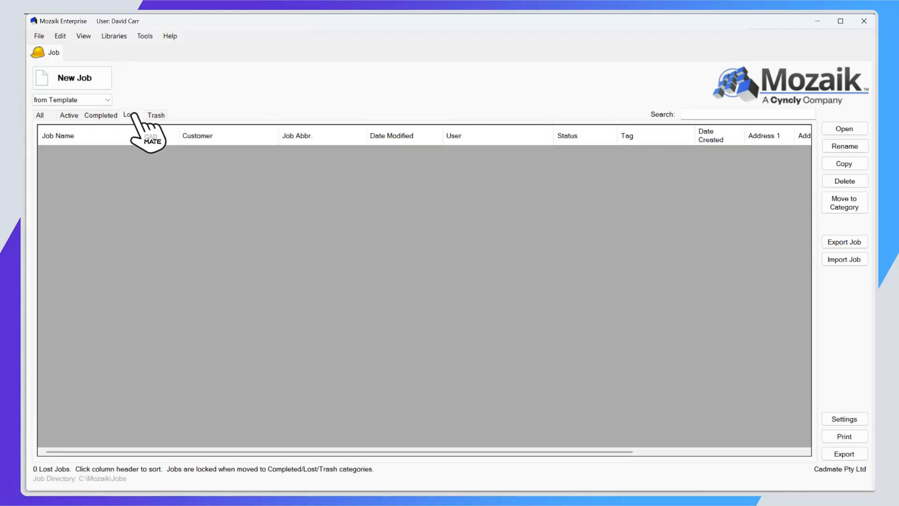
left_click(159, 118)
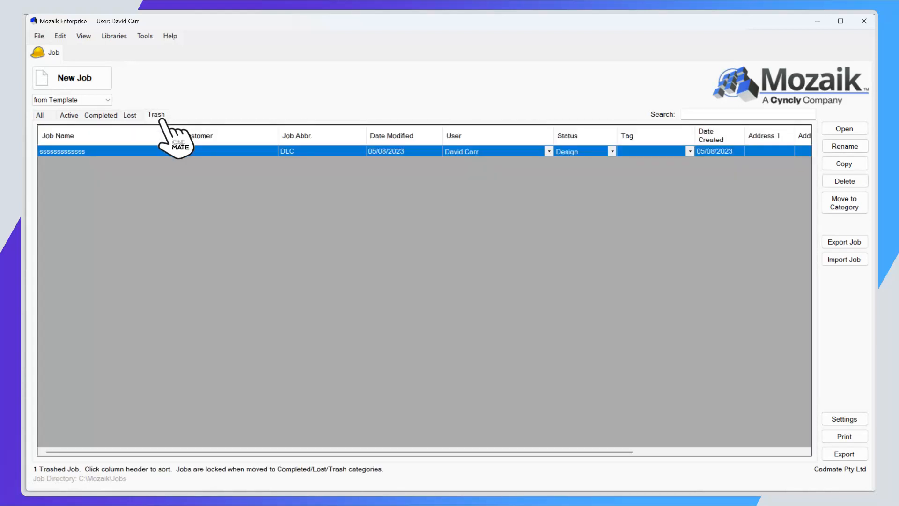
Move all active jobs from "wef es" through to the end of the list into the Completed category.
left_click(68, 115)
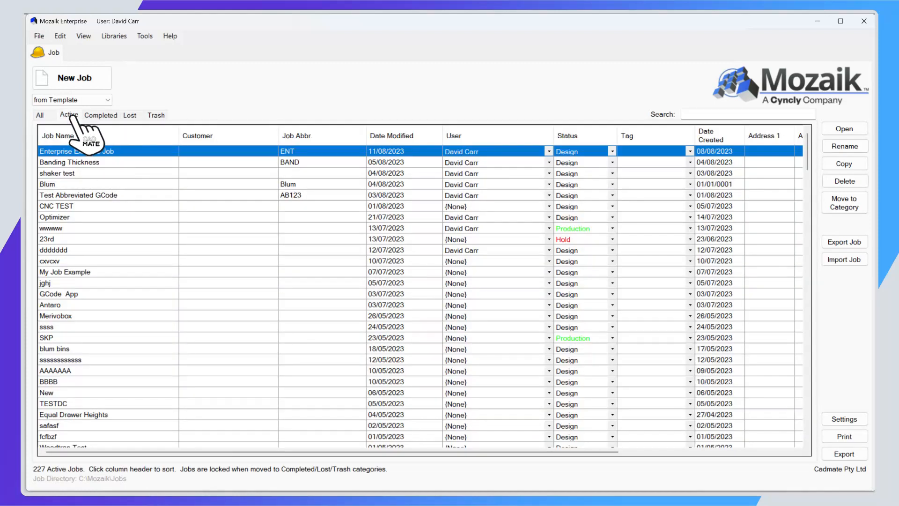
scroll(154, 329, "down", 20)
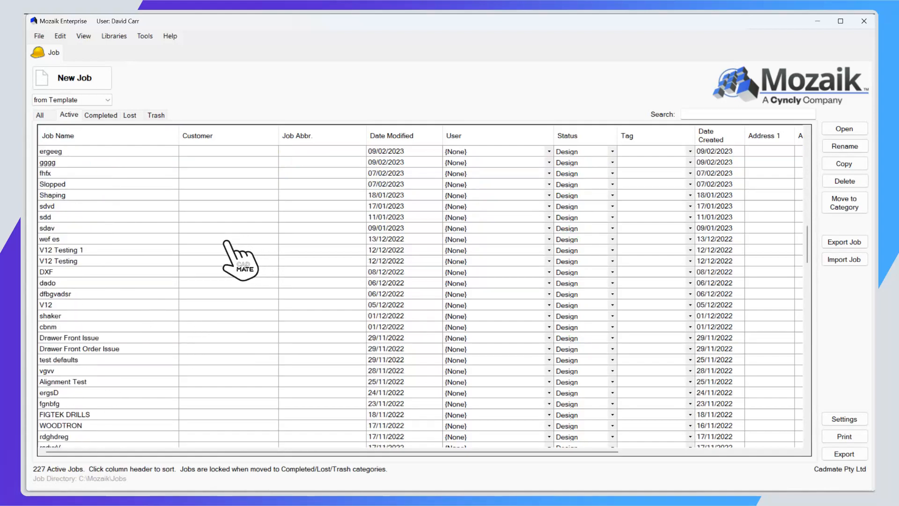
left_click(79, 240)
scroll(112, 327, "down", 20)
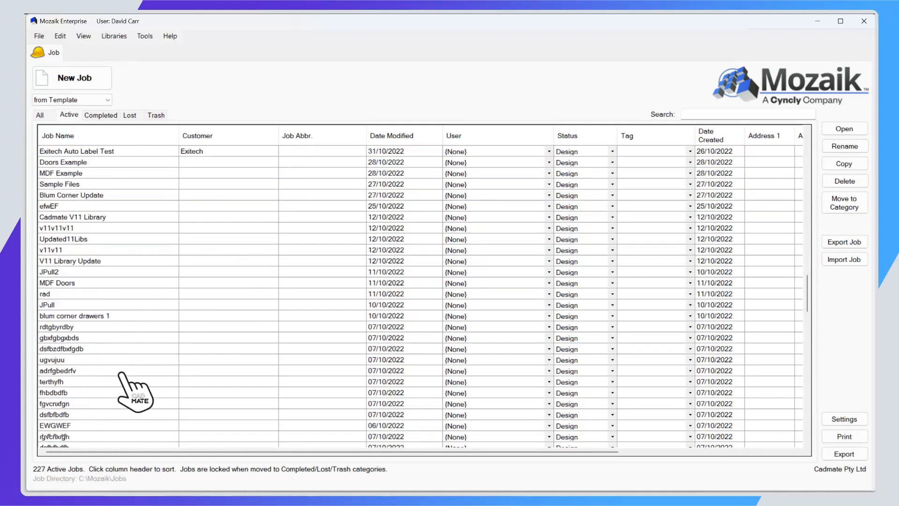
scroll(71, 427, "down", 10)
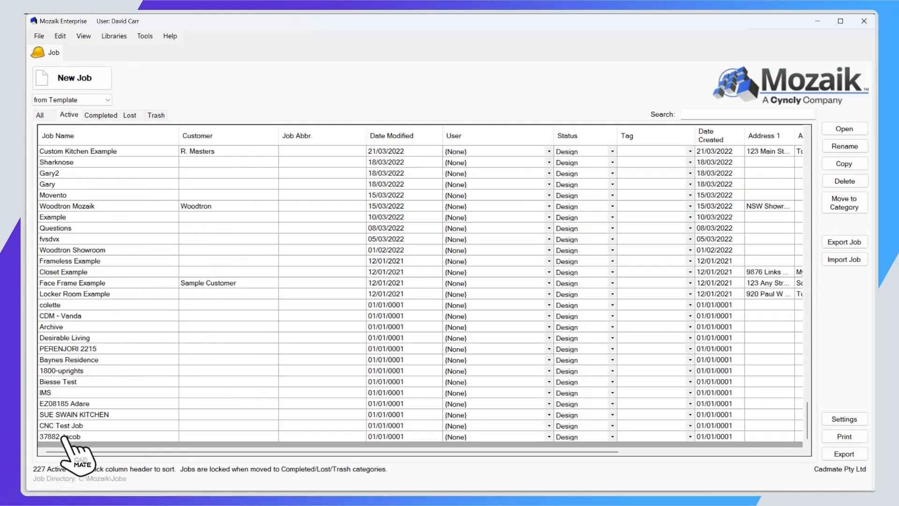
left_click(65, 437, "shift")
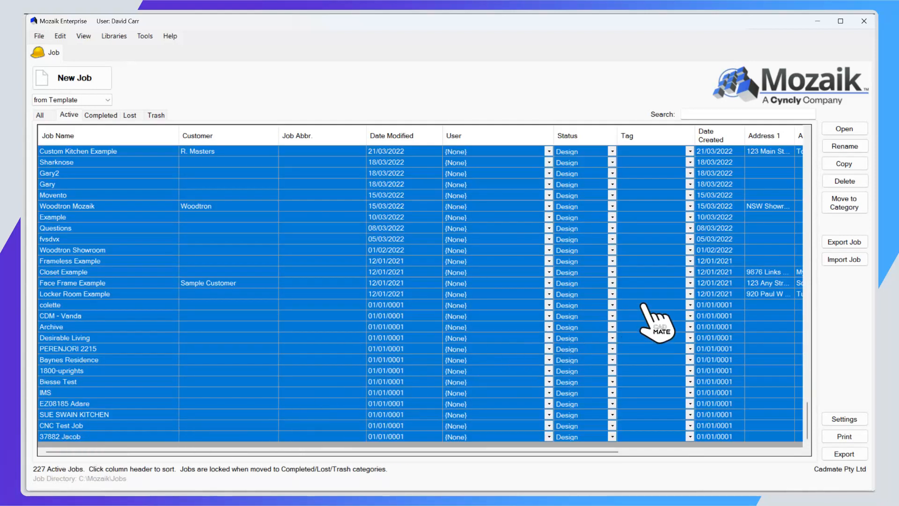
left_click(849, 201)
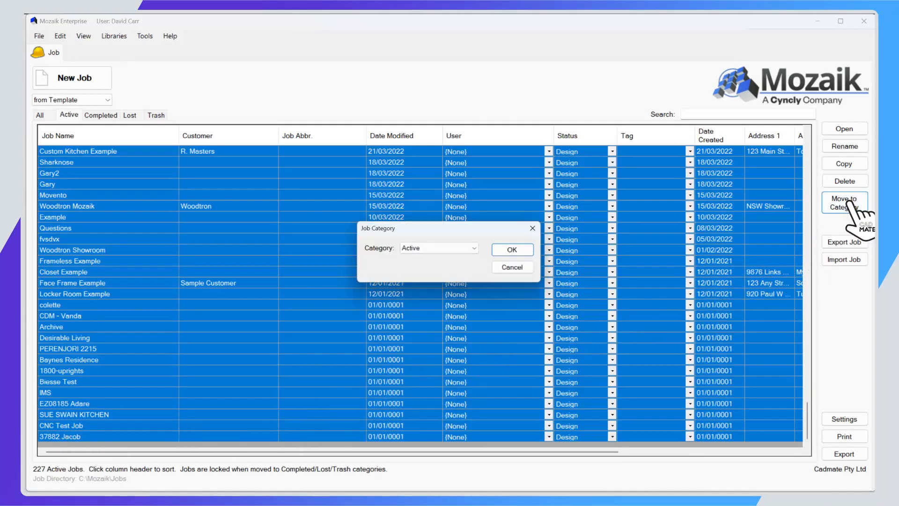
left_click(435, 249)
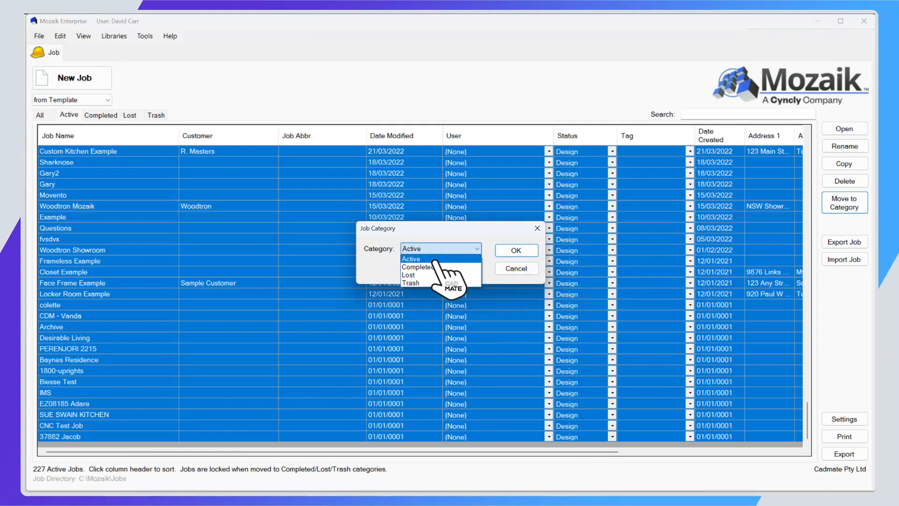
left_click(433, 266)
left_click(516, 250)
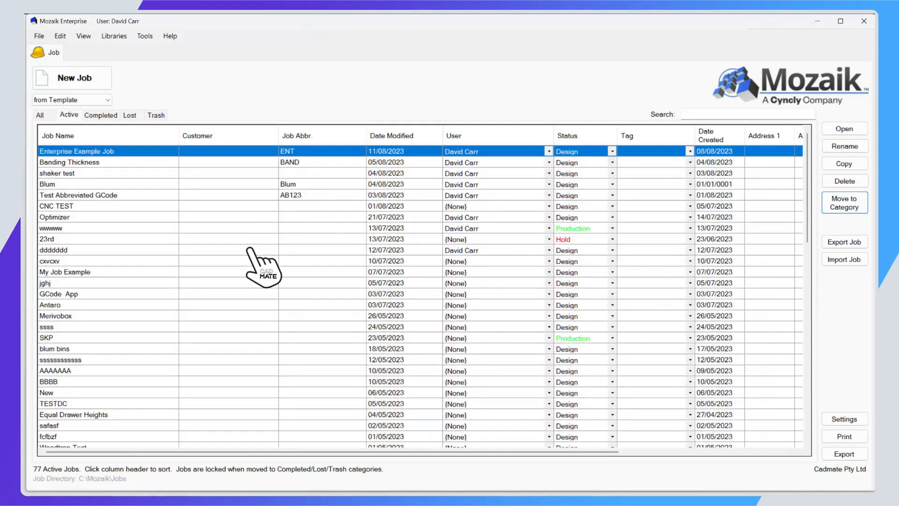
Move the five consecutive active jobs from "ssssssssssss" through "TESTDC" into the Lost category.
scroll(238, 272, "down", 14)
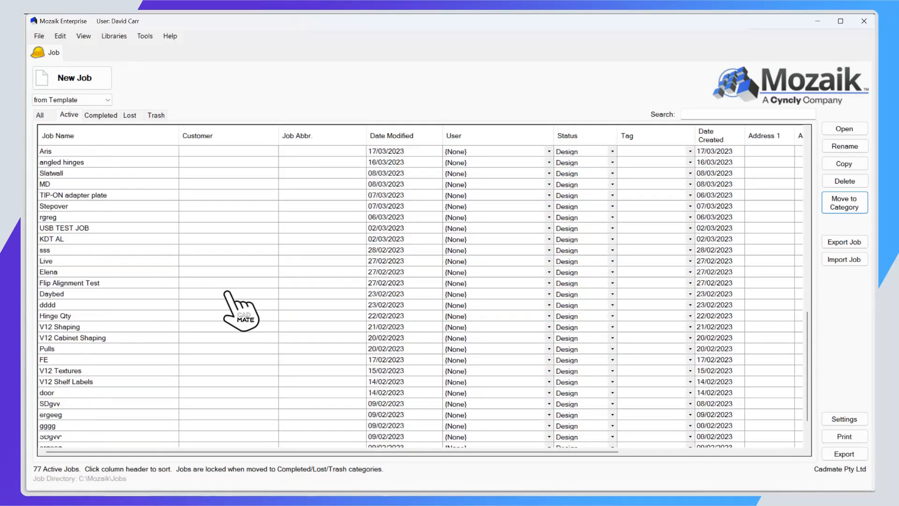
scroll(227, 292, "down", 3)
scroll(227, 292, "up", 17)
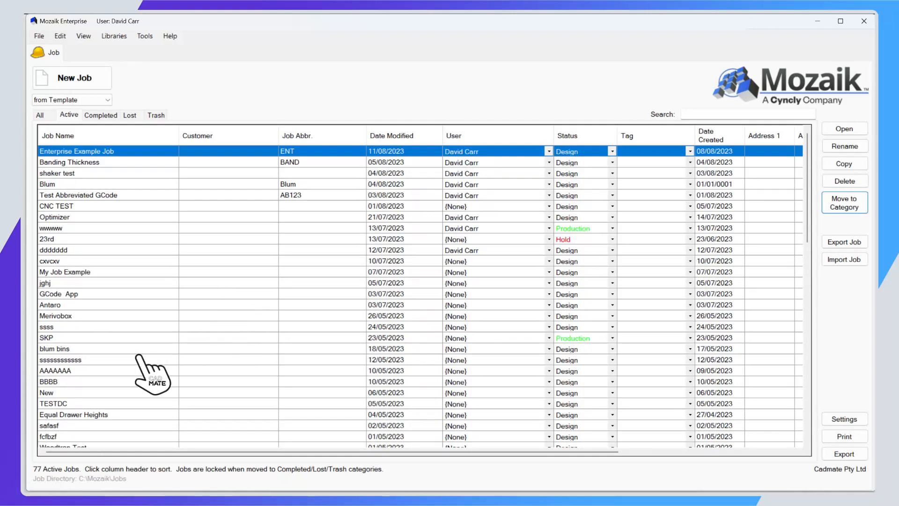
left_click_drag(86, 359, 108, 394)
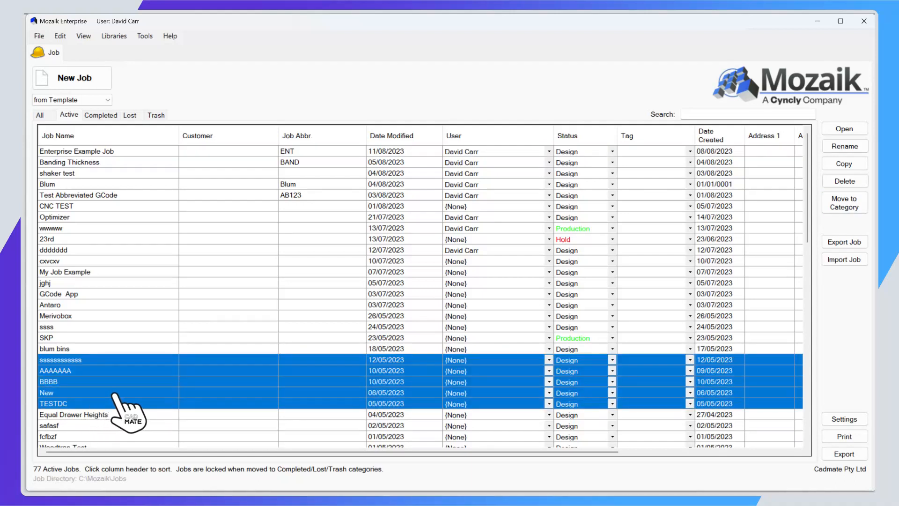
left_click(842, 203)
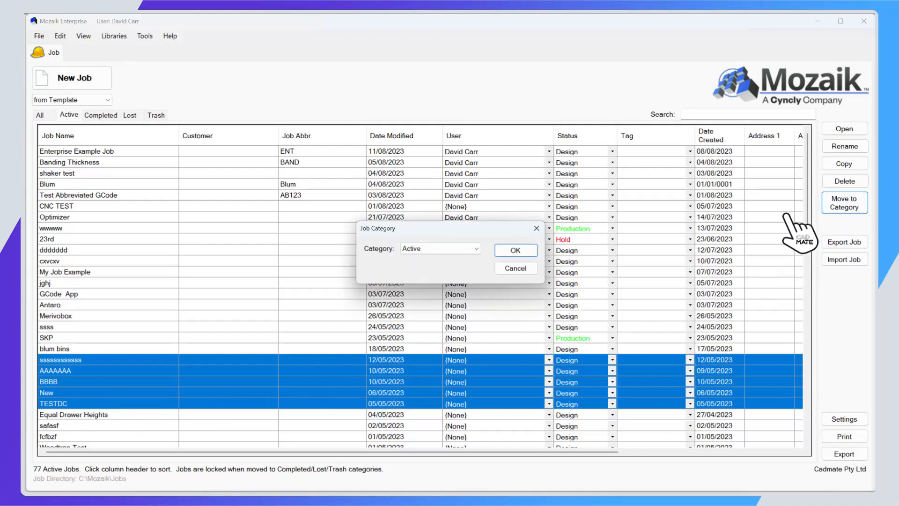
left_click(451, 249)
left_click(433, 276)
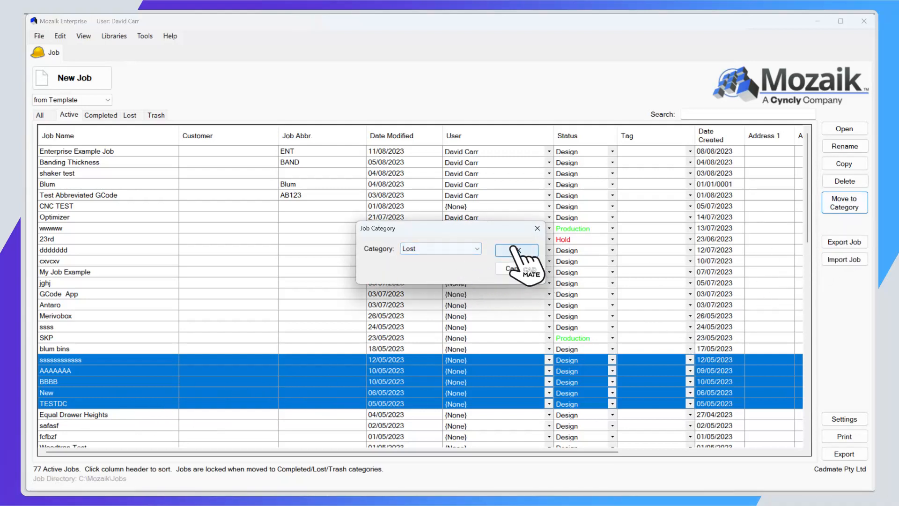
left_click(515, 251)
Check the moved jobs in the Lost and Completed categories.
left_click(130, 115)
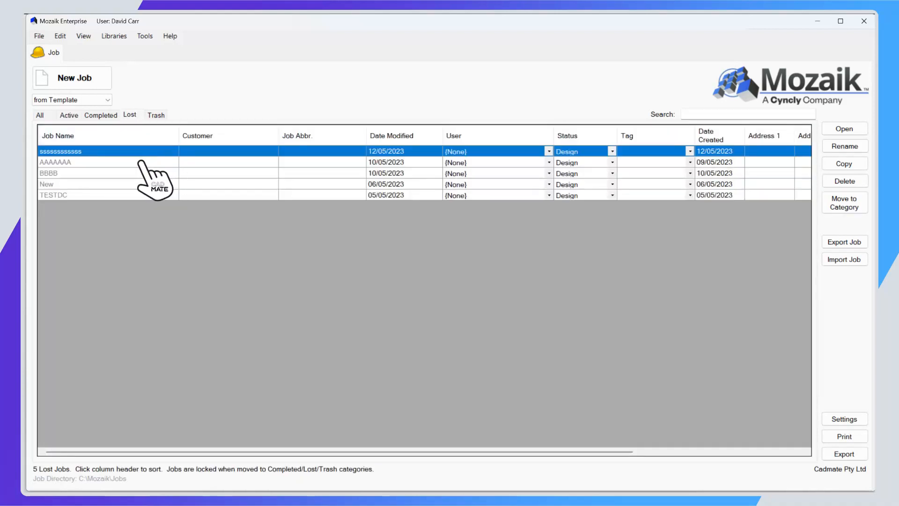
left_click(104, 115)
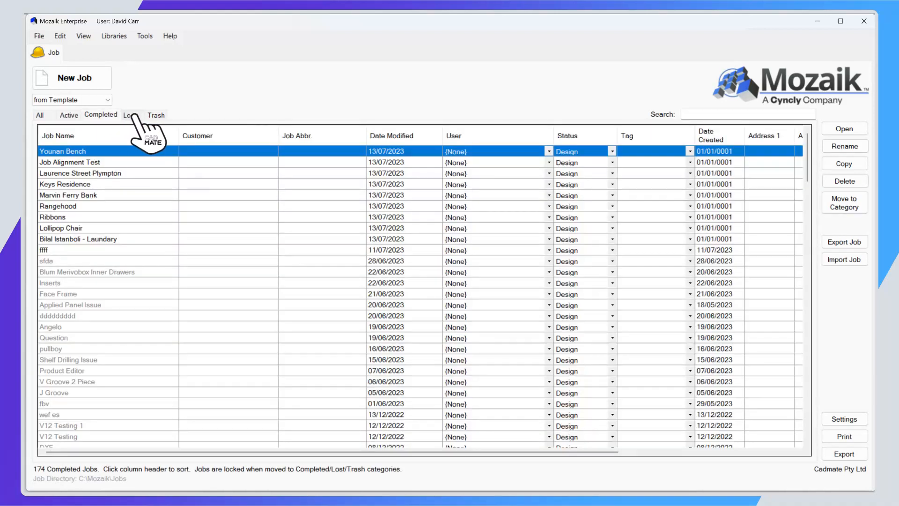
left_click(131, 115)
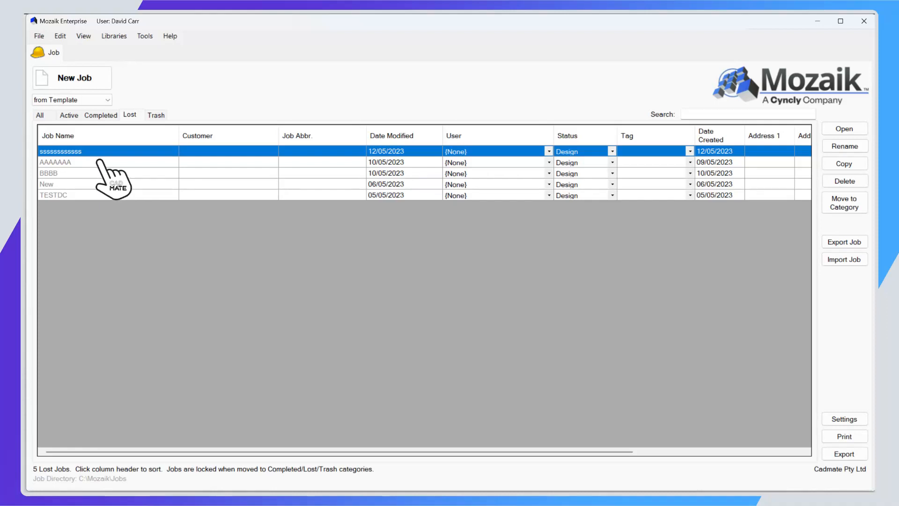
Move the five consecutive active jobs from "safasf" through "DANI BBQ" into the Trash category.
left_click(69, 115)
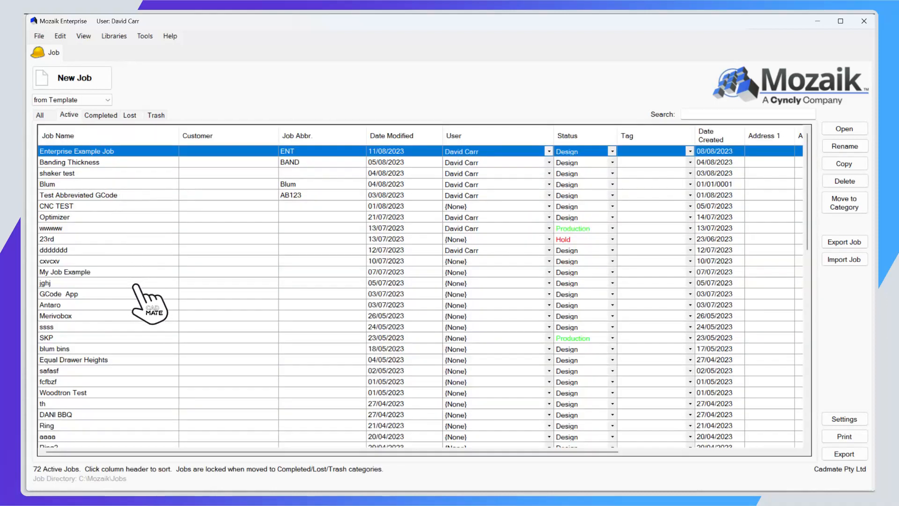
left_click_drag(78, 366, 83, 411)
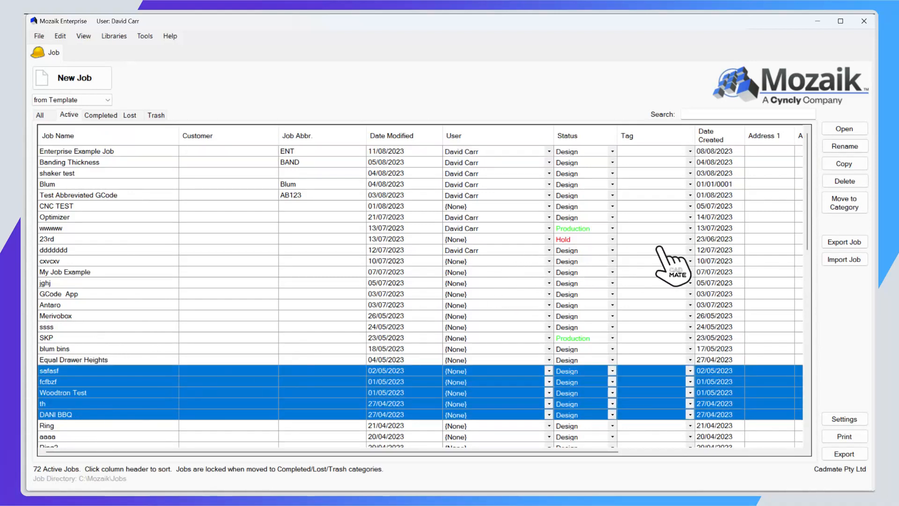
left_click(844, 203)
left_click(414, 248)
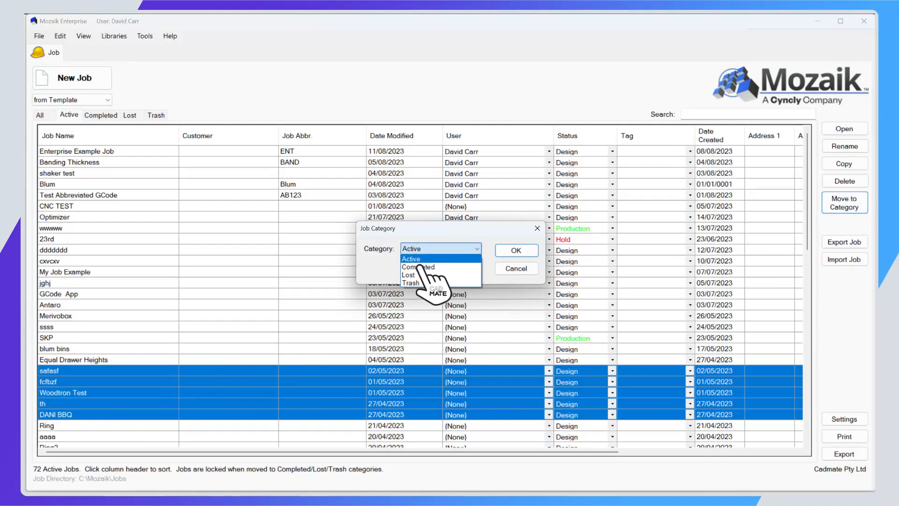
left_click(426, 283)
left_click(516, 250)
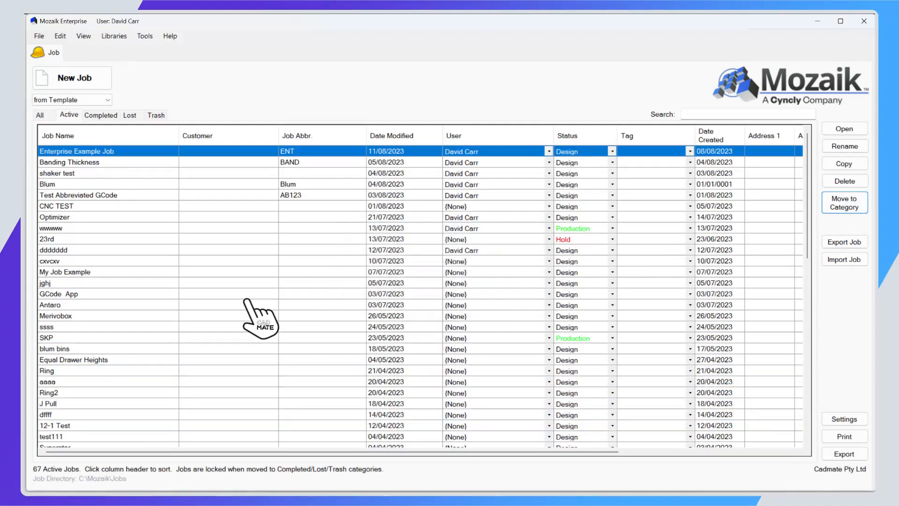
scroll(244, 299, "down", 6)
scroll(233, 313, "up", 6)
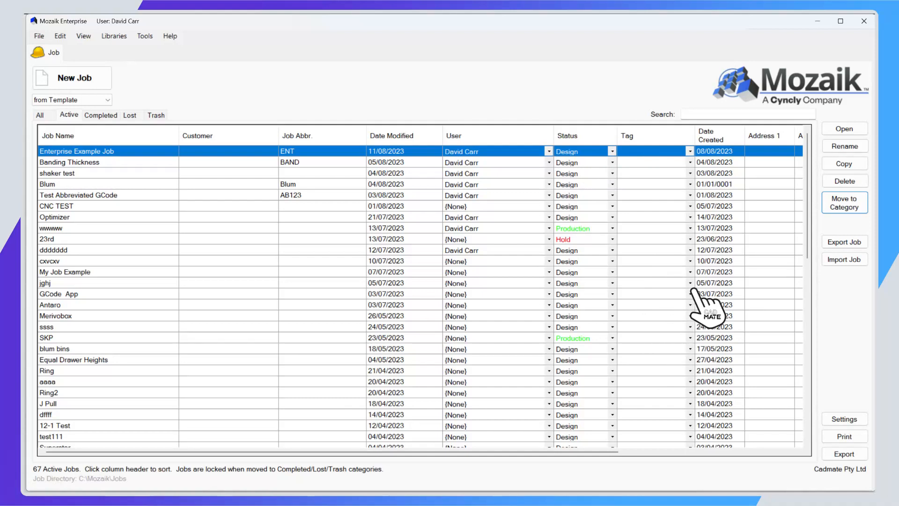
Hide the Address1, Address2, Email and Category columns in the job manager settings and apply the change.
left_click(844, 418)
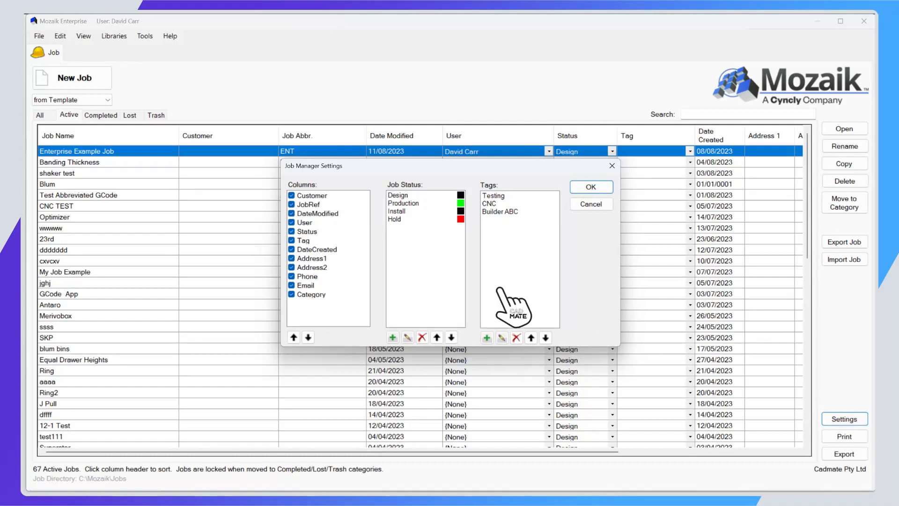
left_click(291, 267)
left_click(291, 257)
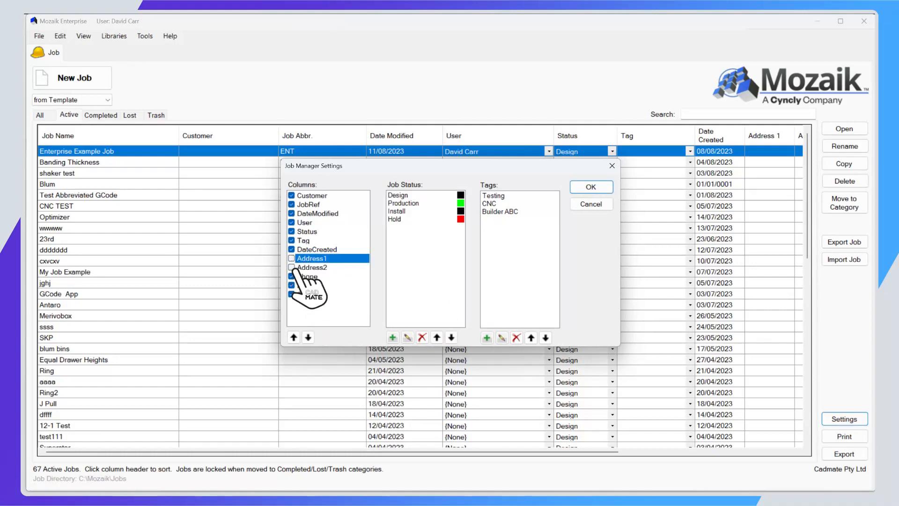
left_click(292, 285)
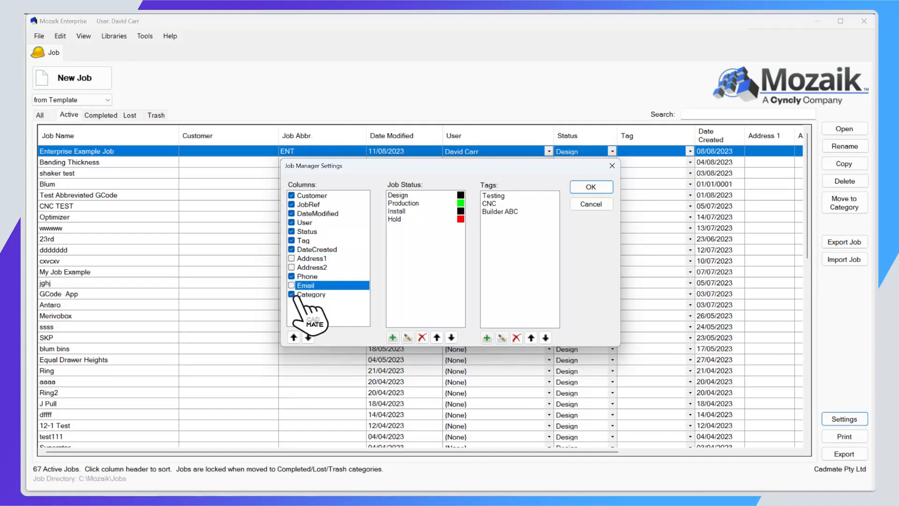
left_click(294, 295)
left_click(591, 186)
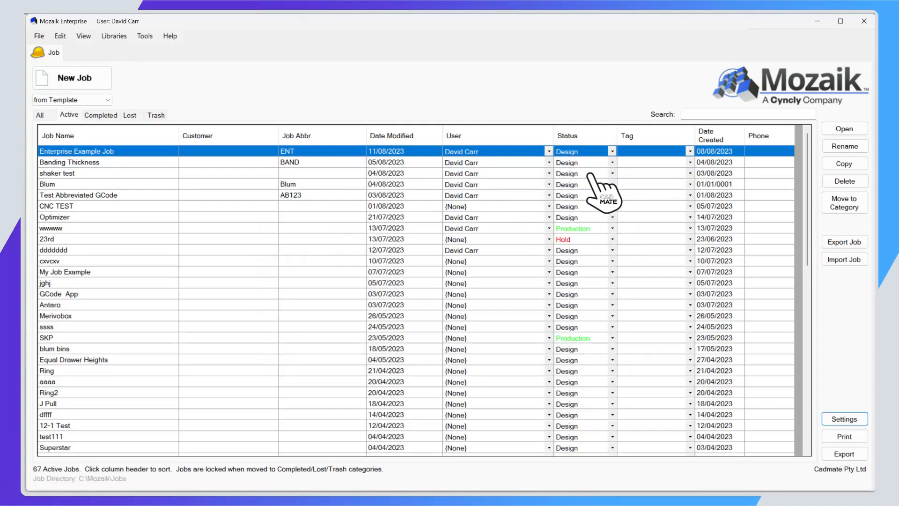
Open the job manager settings and view the name and color options for a new job status without adding one.
left_click(847, 419)
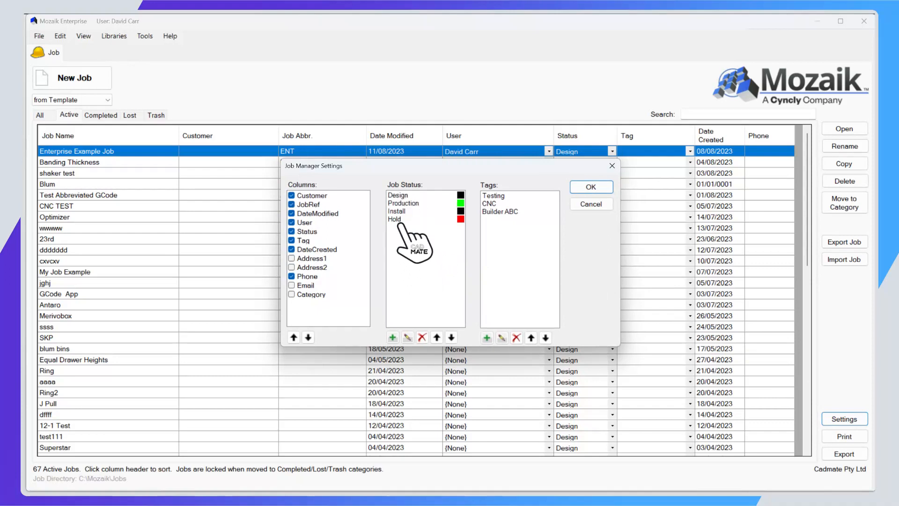
left_click(394, 337)
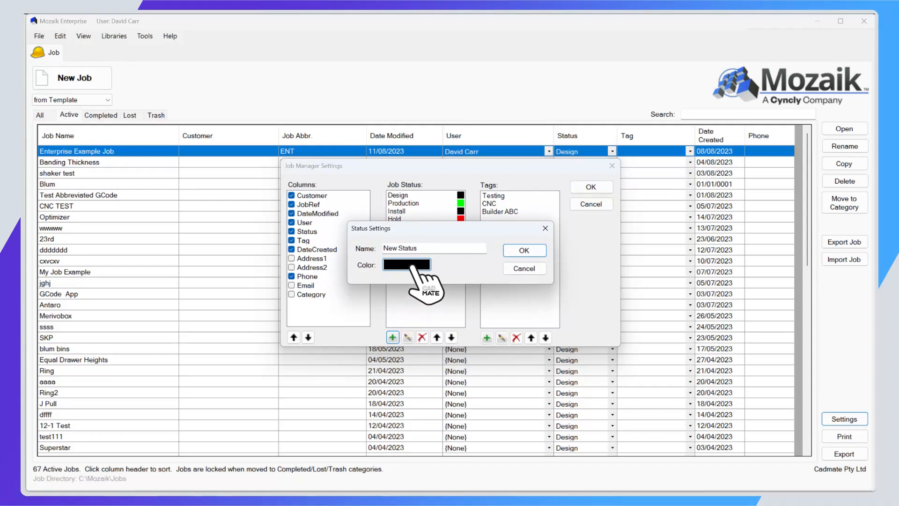
left_click(523, 269)
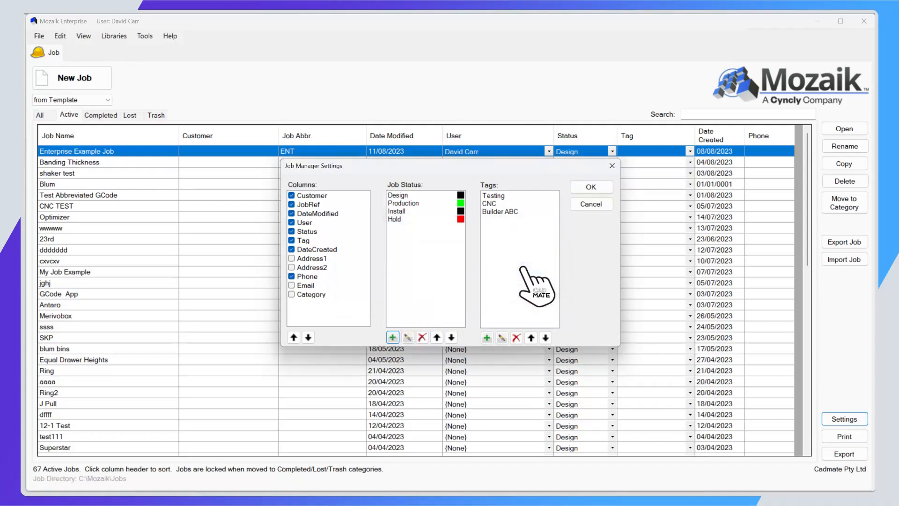
Change the color of the Design job status to magenta and apply the job manager settings.
left_click(421, 195)
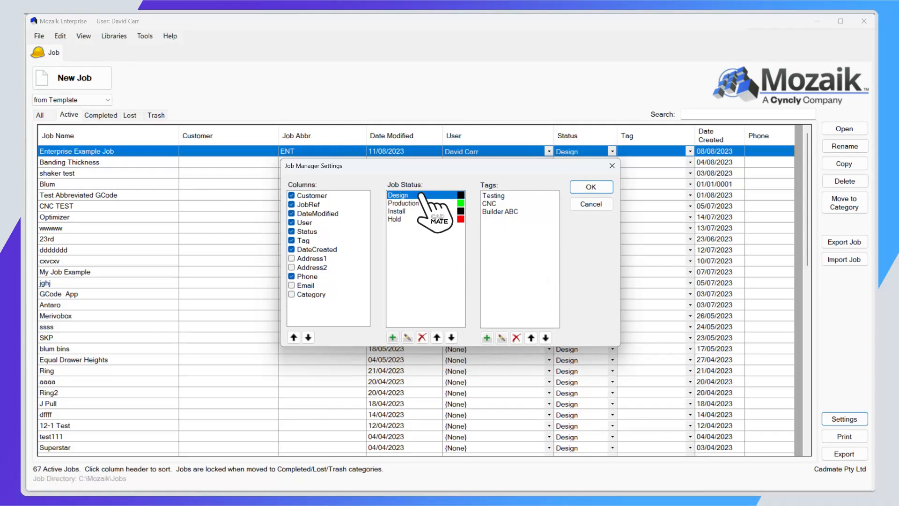
left_click(407, 337)
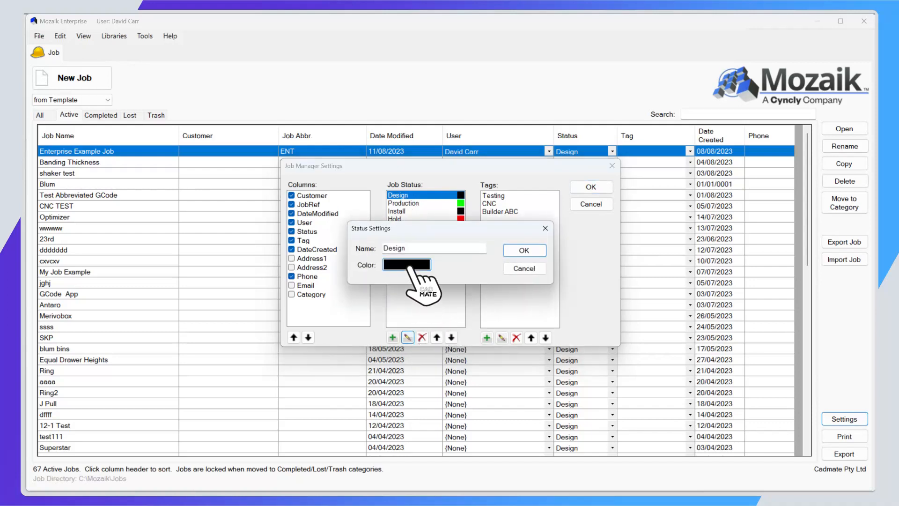
left_click(407, 265)
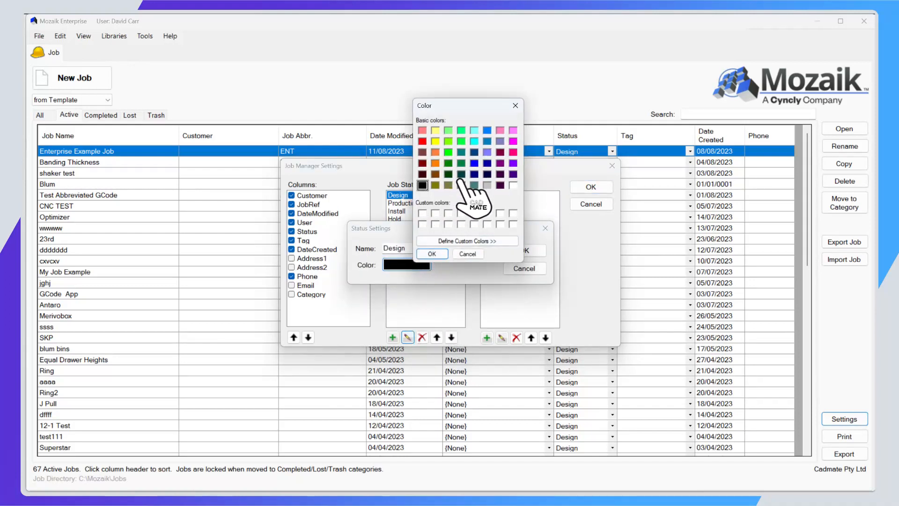
left_click(513, 141)
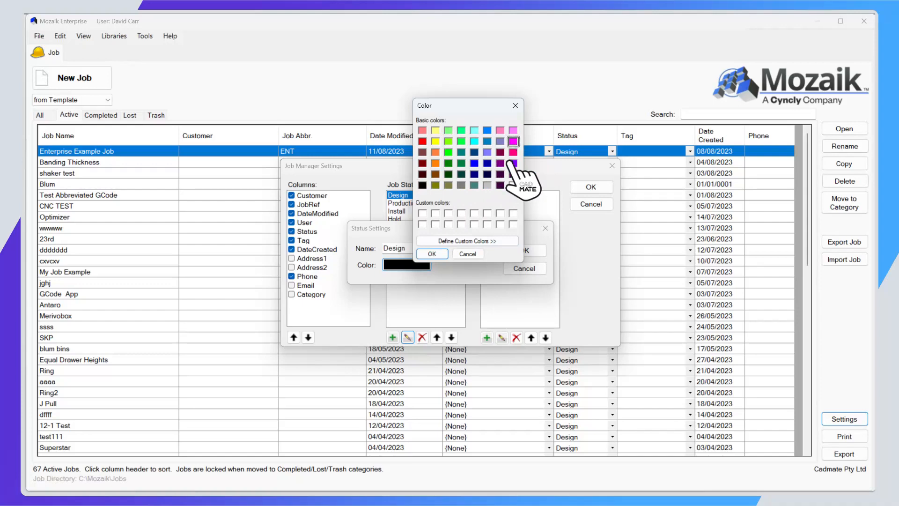
left_click(439, 253)
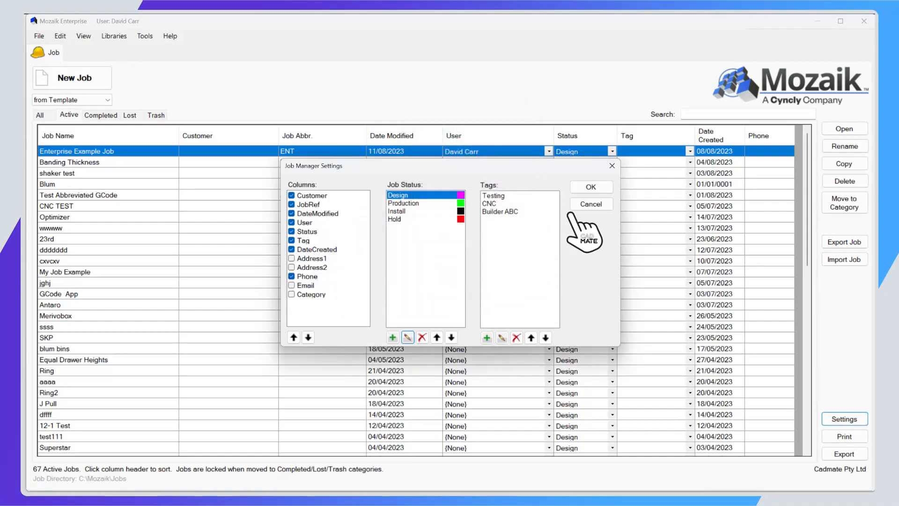
left_click(591, 187)
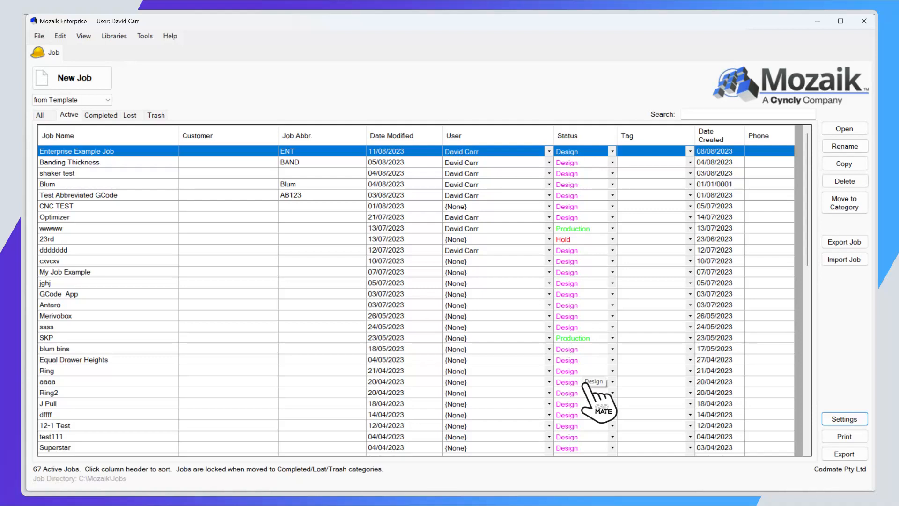
Set the status of the Enterprise Example Job to Production.
left_click(613, 150)
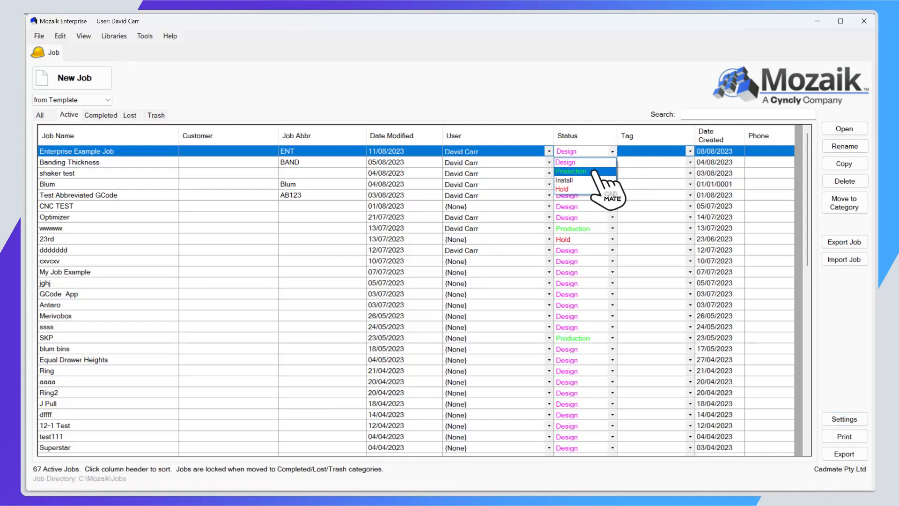
left_click(594, 171)
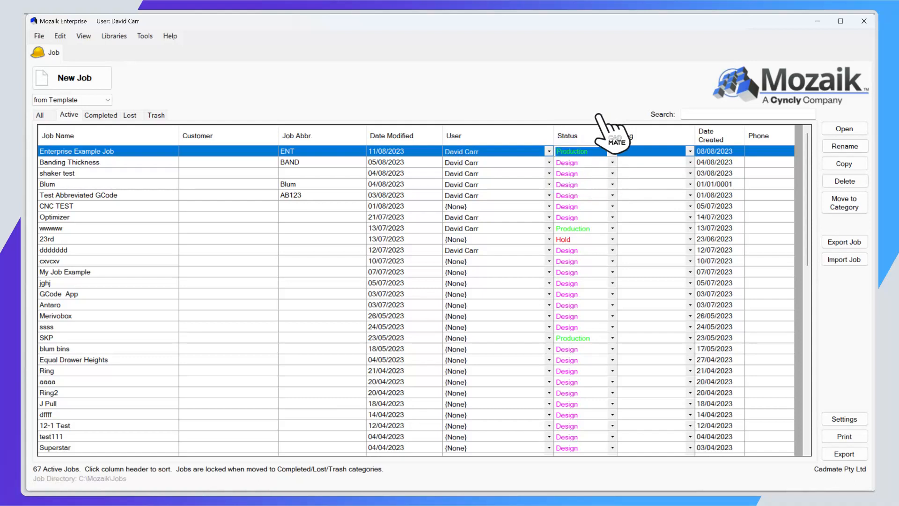
left_click(624, 151)
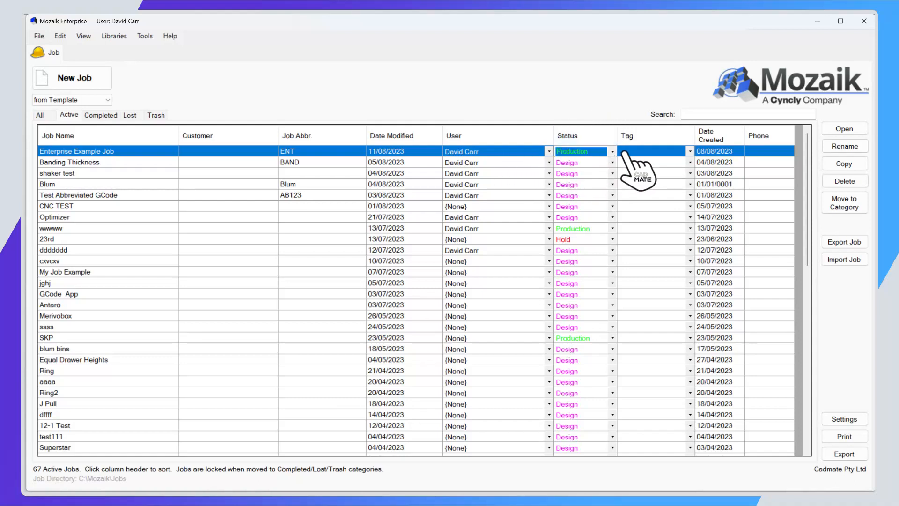
Review the Testing and Builder ABC tags in the job manager settings, then close the settings.
left_click(851, 420)
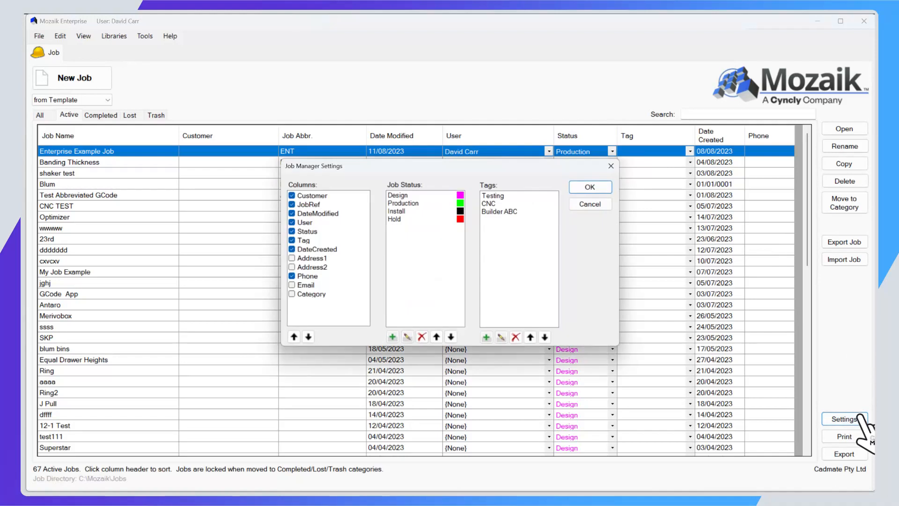
left_click(497, 196)
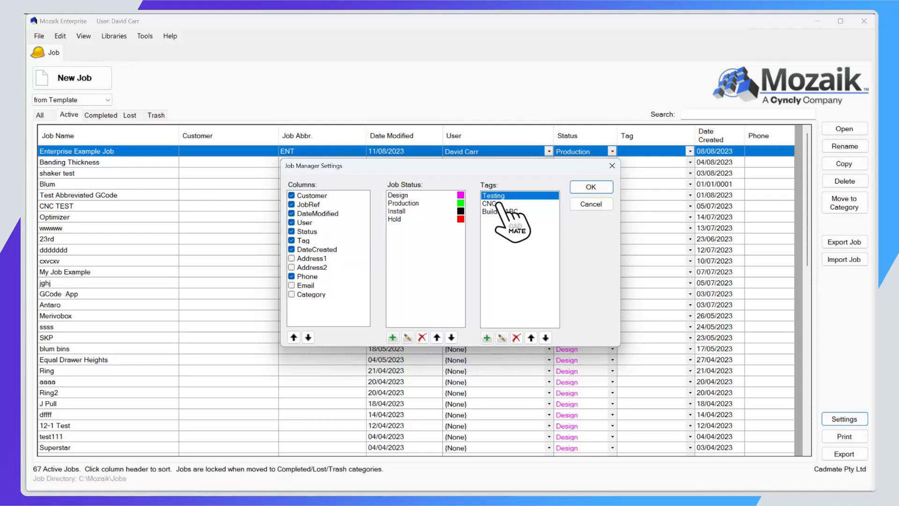
left_click(502, 211)
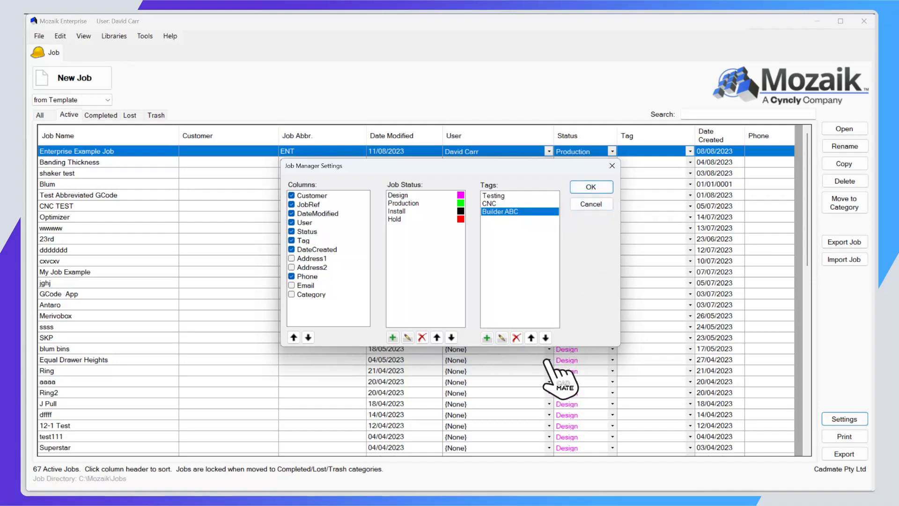
left_click(591, 186)
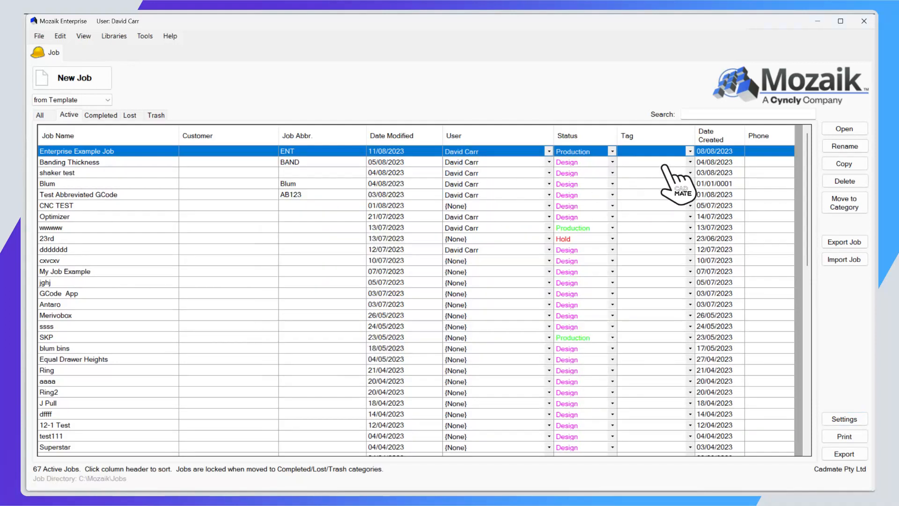
Assign the Builder ABC tag to the Enterprise Example Job, "ddddddd" and SKP jobs.
left_click(690, 151)
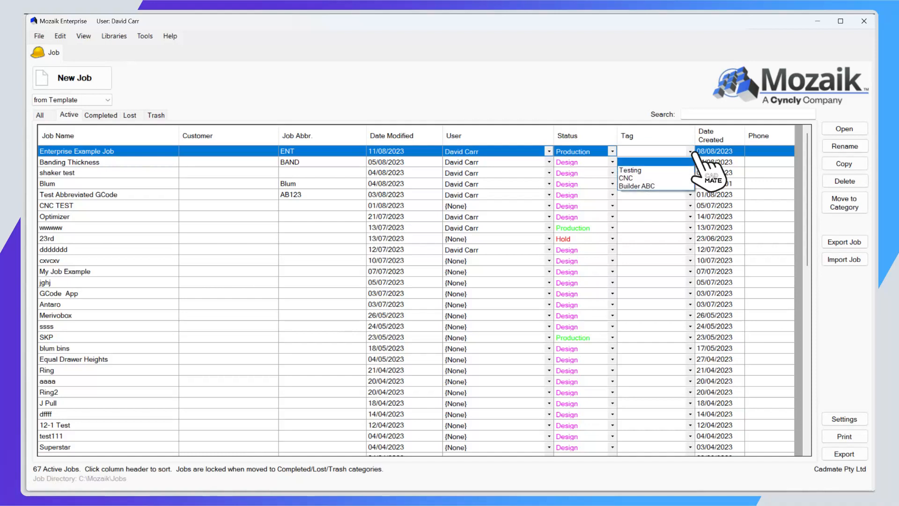
left_click(655, 186)
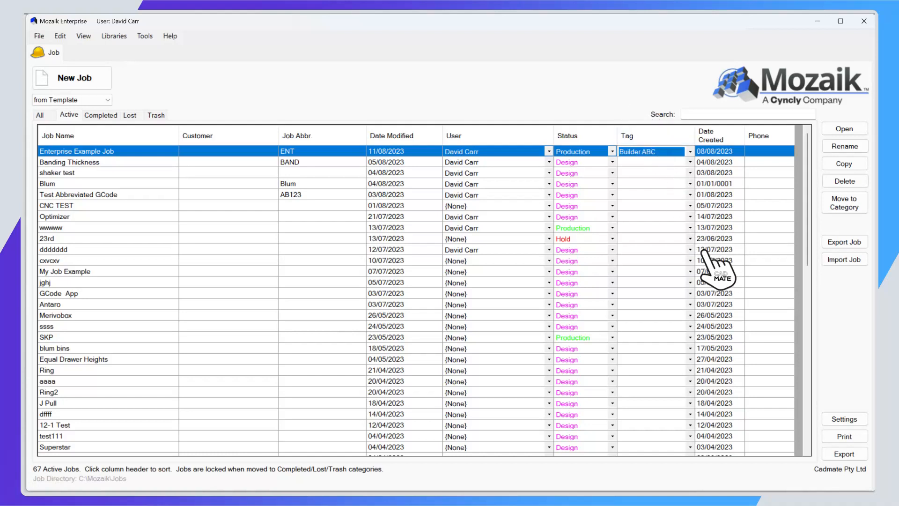
left_click(690, 250)
left_click(674, 283)
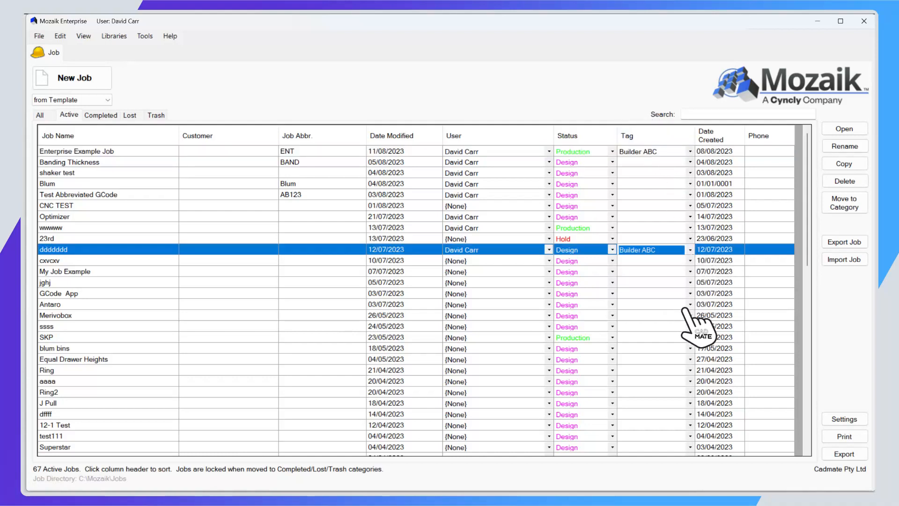
left_click(690, 337)
left_click(660, 373)
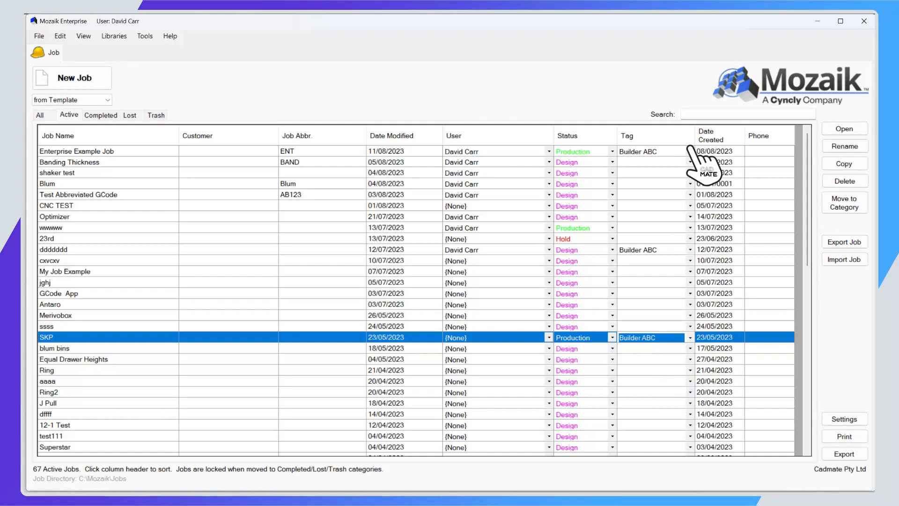
Search the active jobs by tag for "build" and for "abc", and clear the search.
left_click(699, 114)
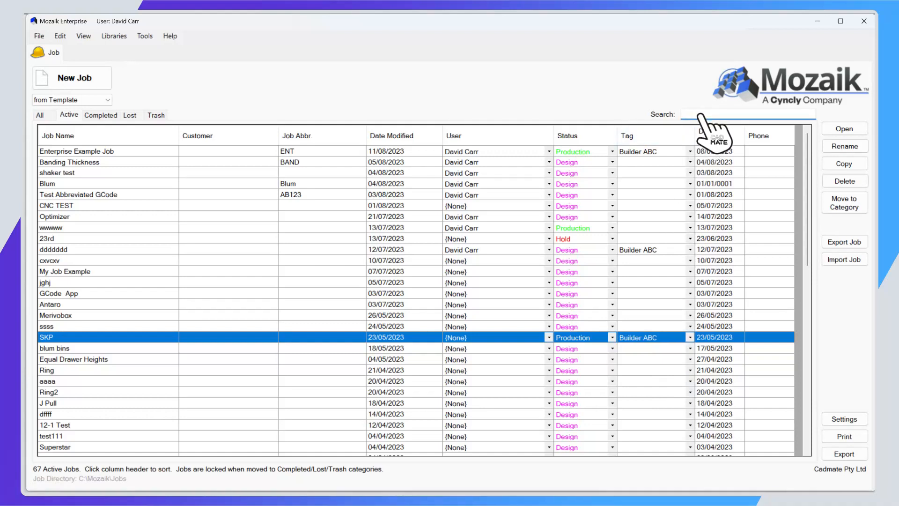
type("build")
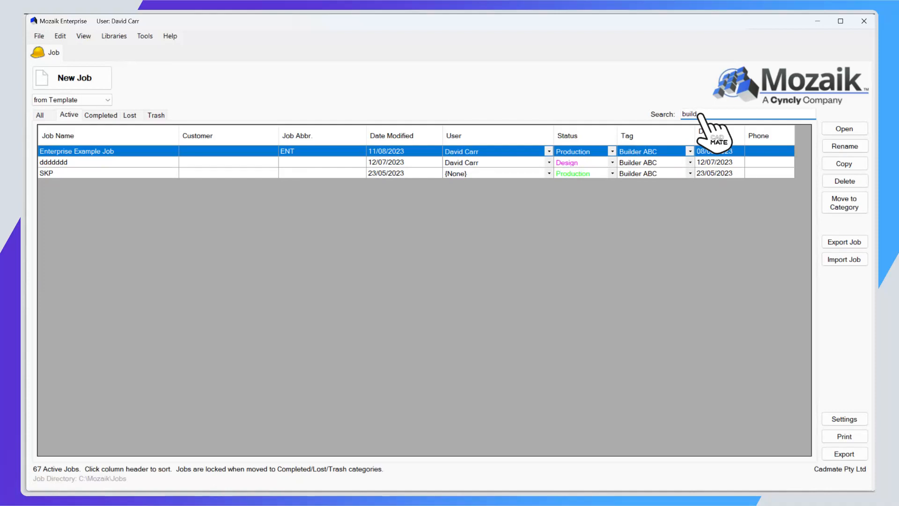
key("BackSpace")
key("BackSpace")
key("BackSpace")
key("BackSpace")
key("BackSpace")
type("abc")
key("BackSpace")
key("BackSpace")
key("BackSpace")
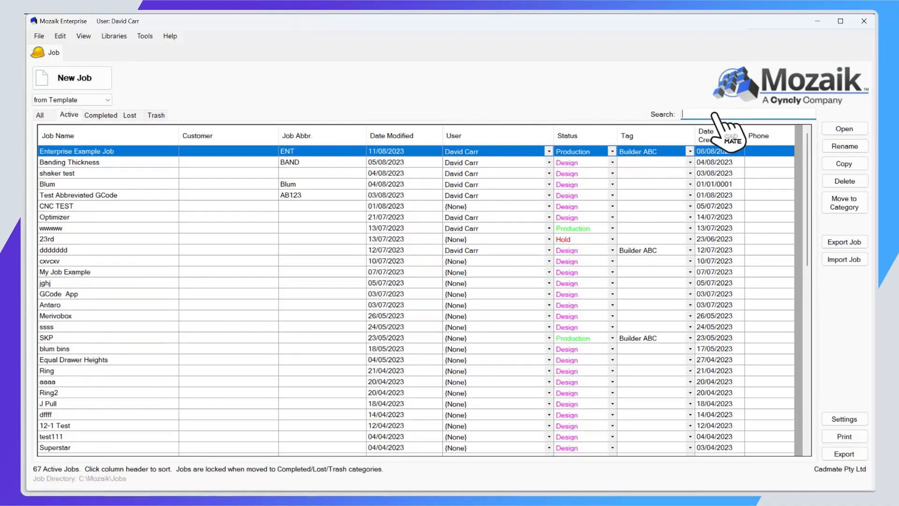
Search the active jobs by name for "aa", clear the search and look through the full list.
type("aa")
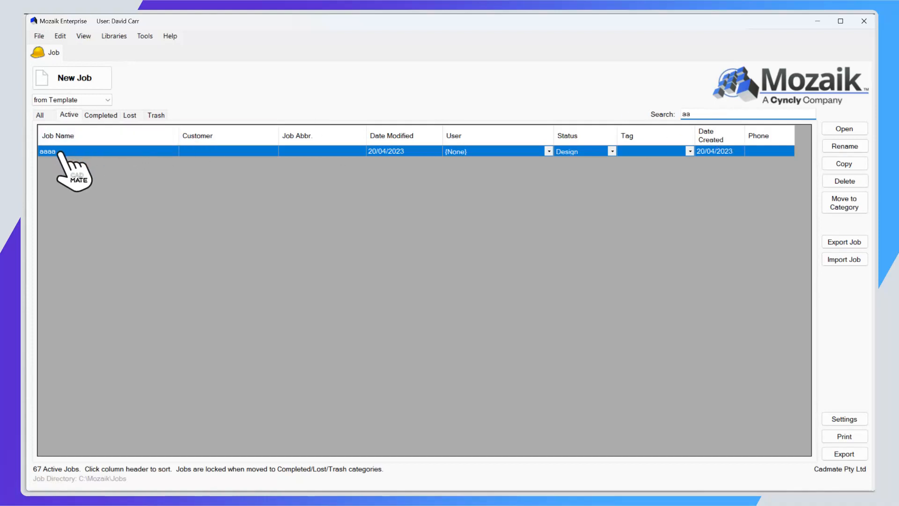
left_click_drag(699, 114, 675, 119)
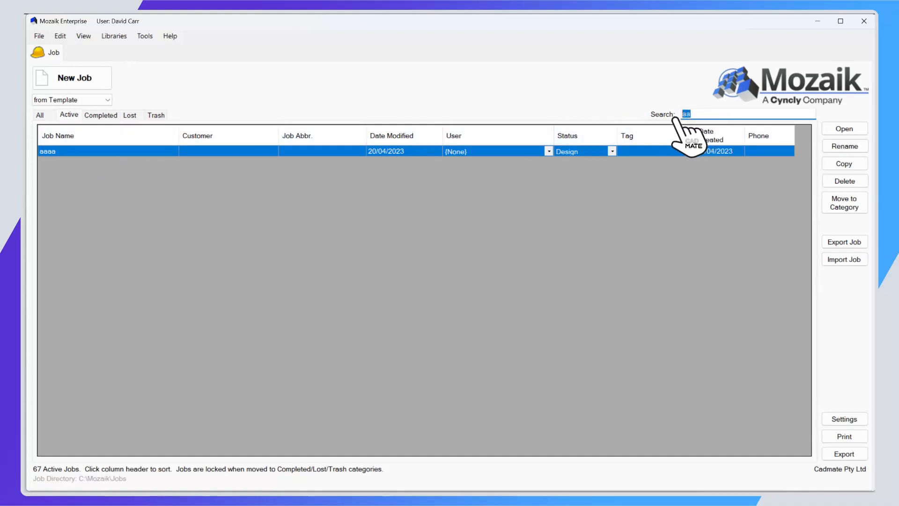
key("BackSpace")
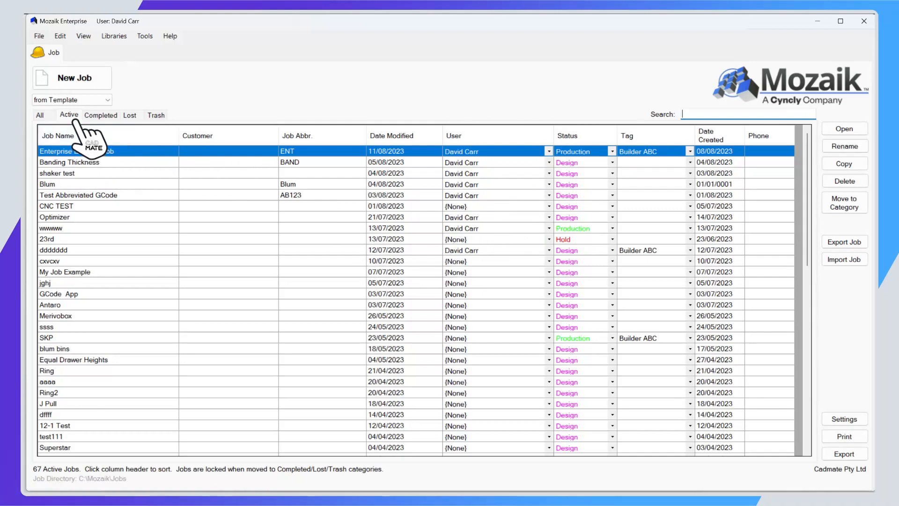
scroll(269, 261, "down", 5)
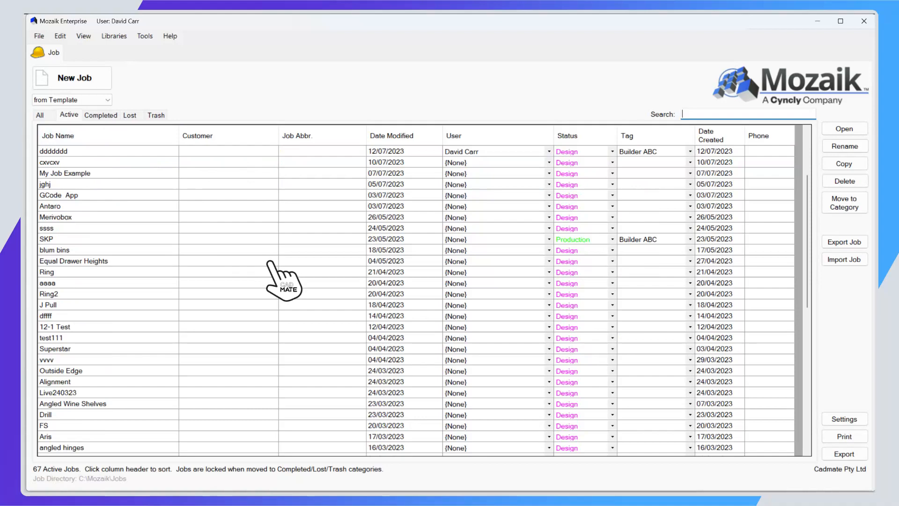
scroll(268, 262, "up", 5)
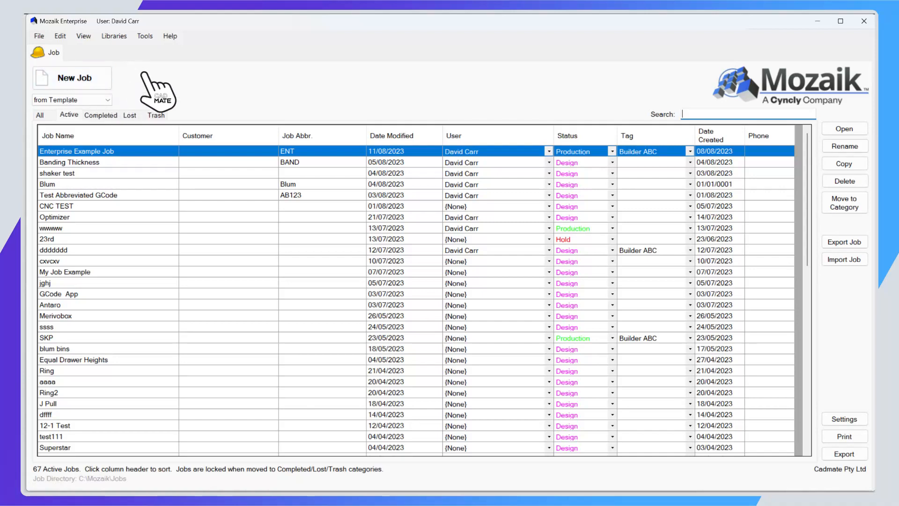
Create a job named "shaker example 1" from the Shaker 18mm template, check its door and drawer front settings and return to the job information.
left_click(111, 101)
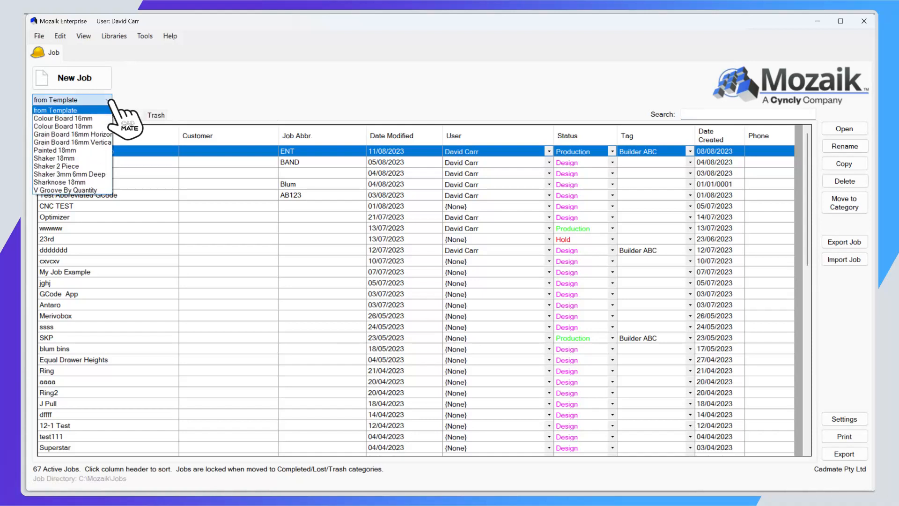
left_click(75, 158)
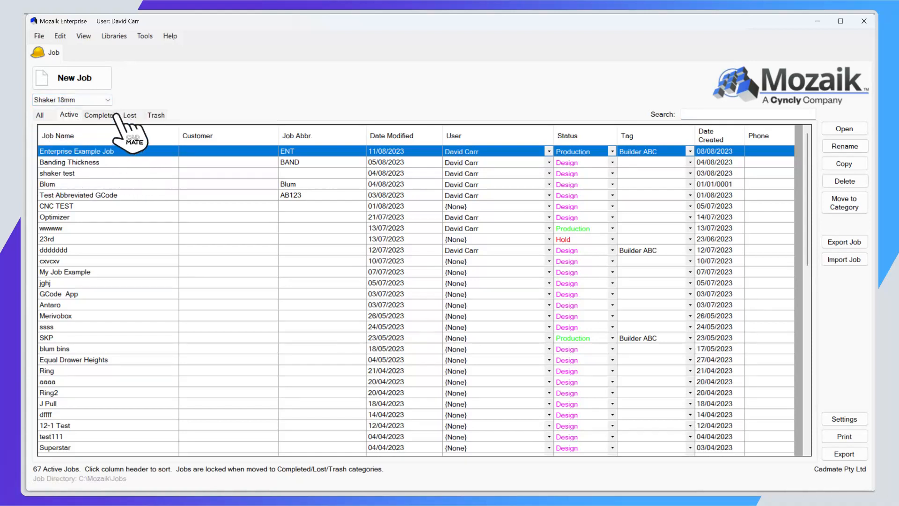
left_click(100, 79)
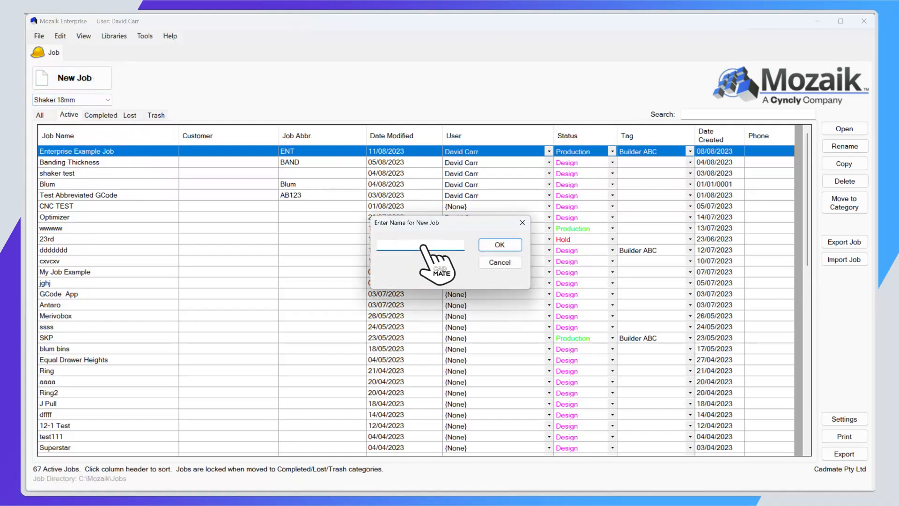
type("shaker")
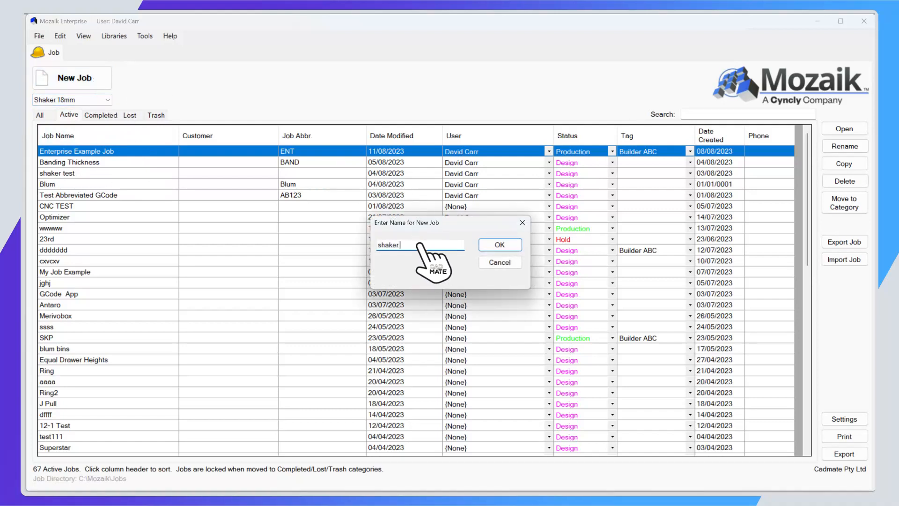
type(" example 1")
key("Return")
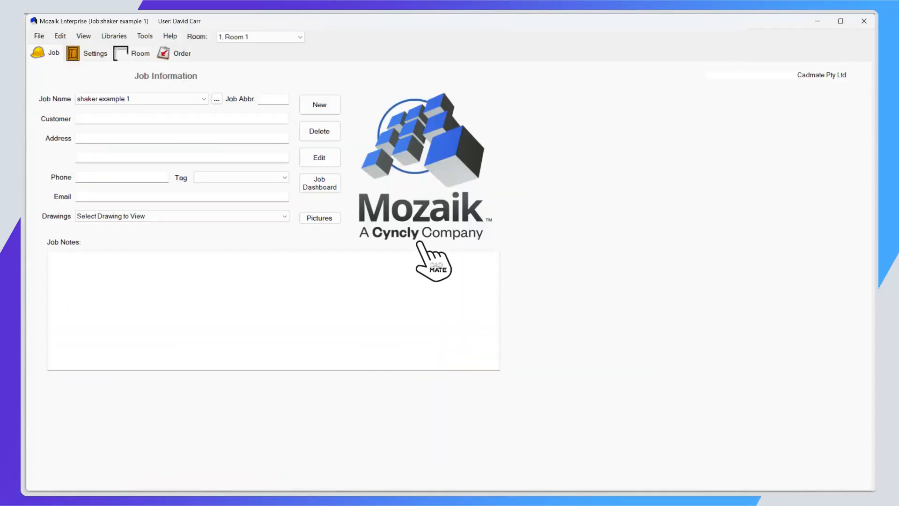
left_click(95, 53)
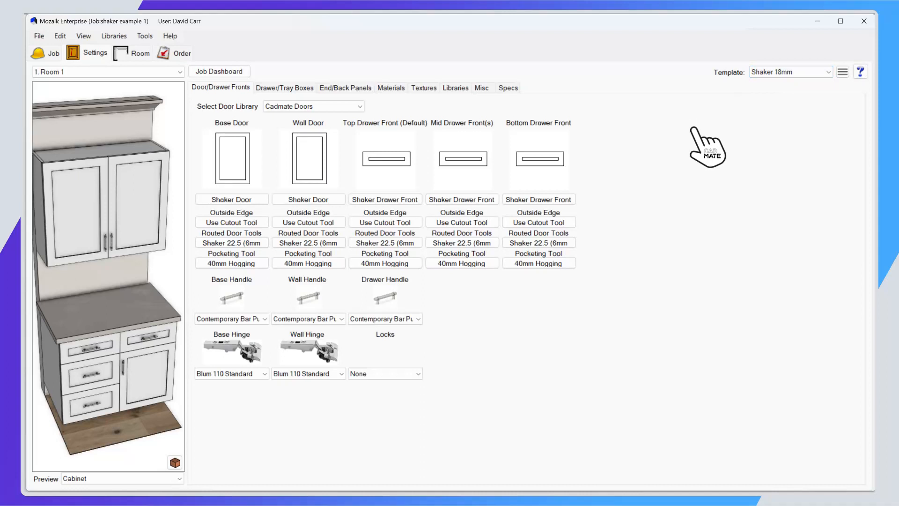
left_click(45, 52)
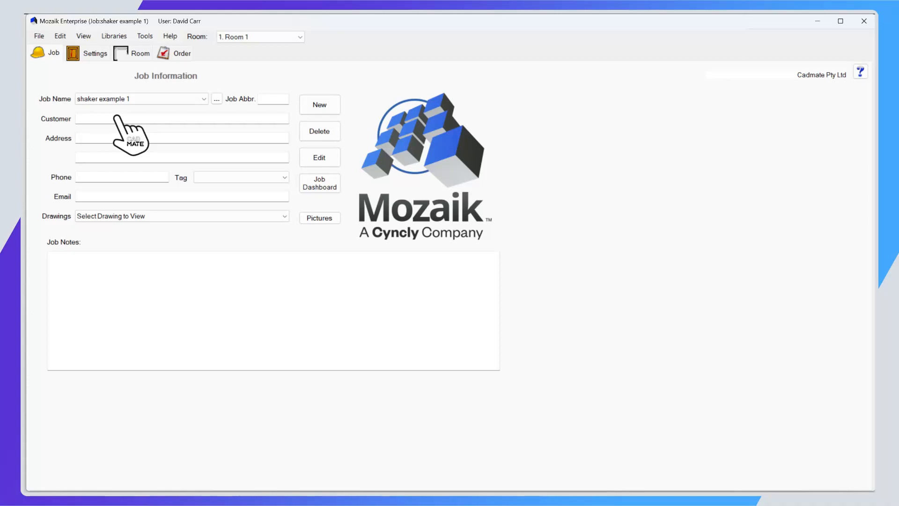
Set the job abbreviation of "shaker example 1" to "se1".
left_click(282, 98)
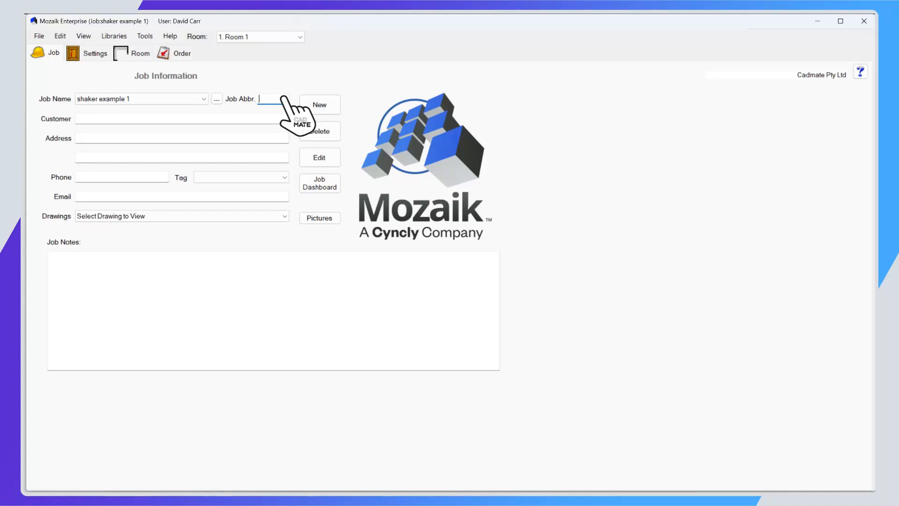
type("shaker")
key("BackSpace")
key("BackSpace")
key("BackSpace")
key("BackSpace")
key("BackSpace")
type("e1")
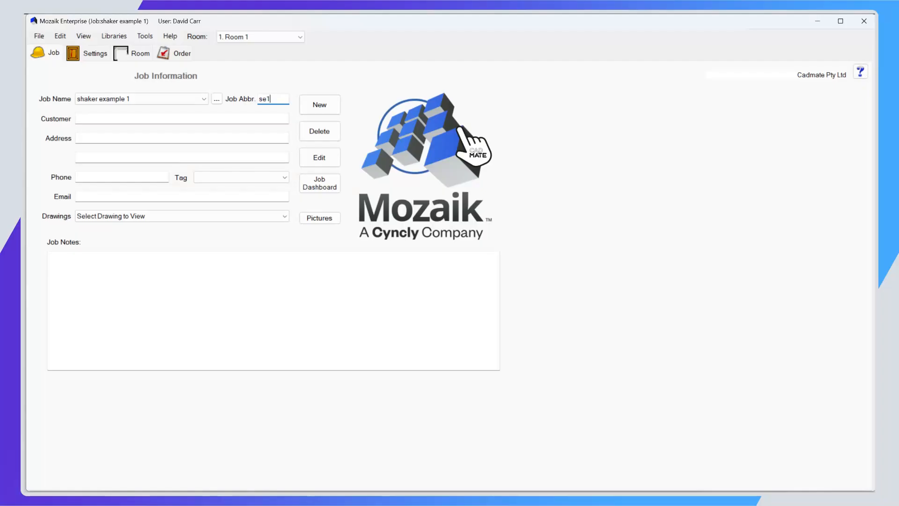
Open the Admin Center and widen it to view every permission column for the users.
left_click(144, 36)
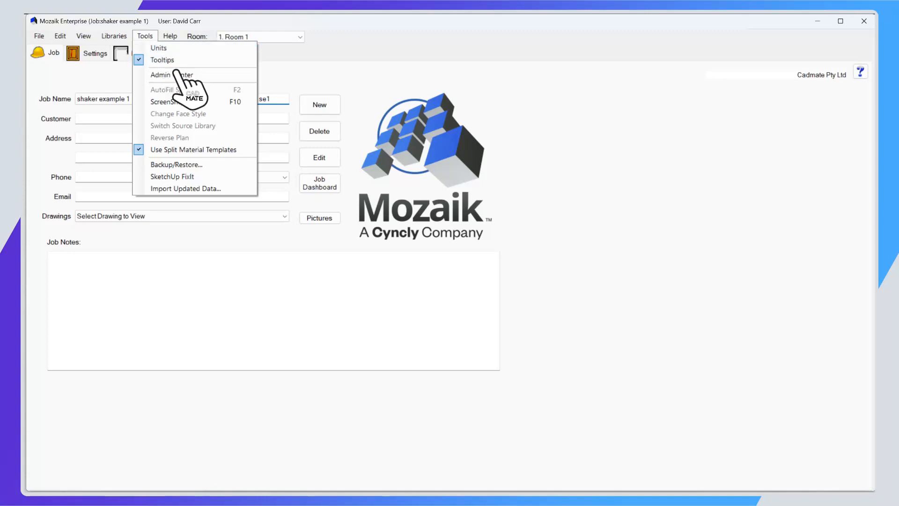
left_click(196, 75)
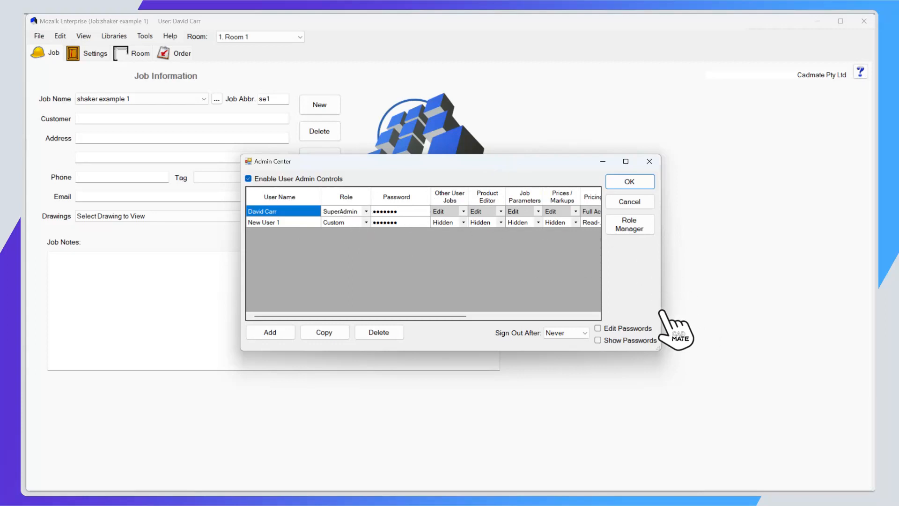
left_click_drag(680, 312, 843, 295)
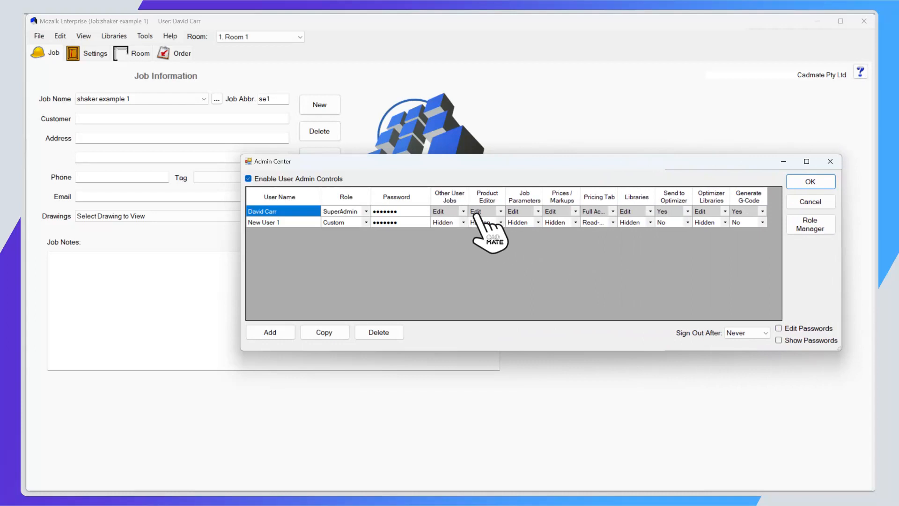
left_click(614, 210)
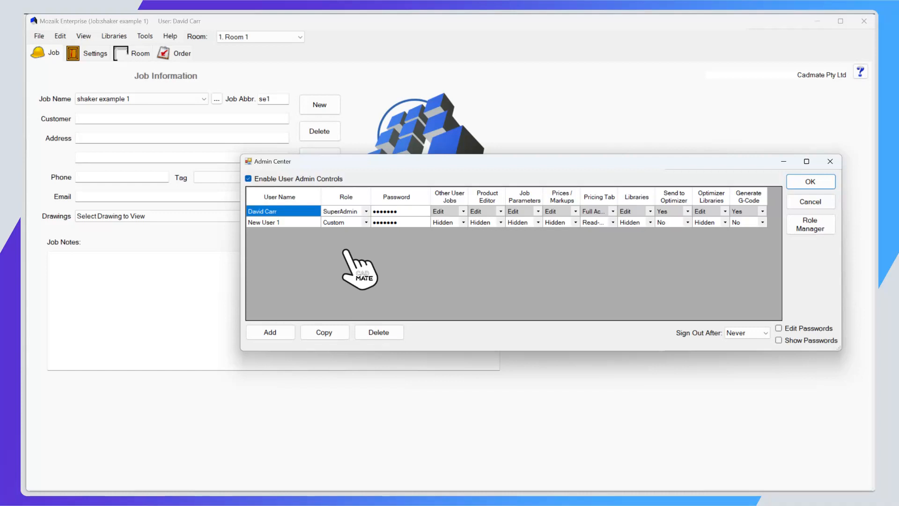
Open the Role Manager and go through the roles Designer, SrDesigner, Detailer, Admin and SuperAdmin.
left_click(809, 224)
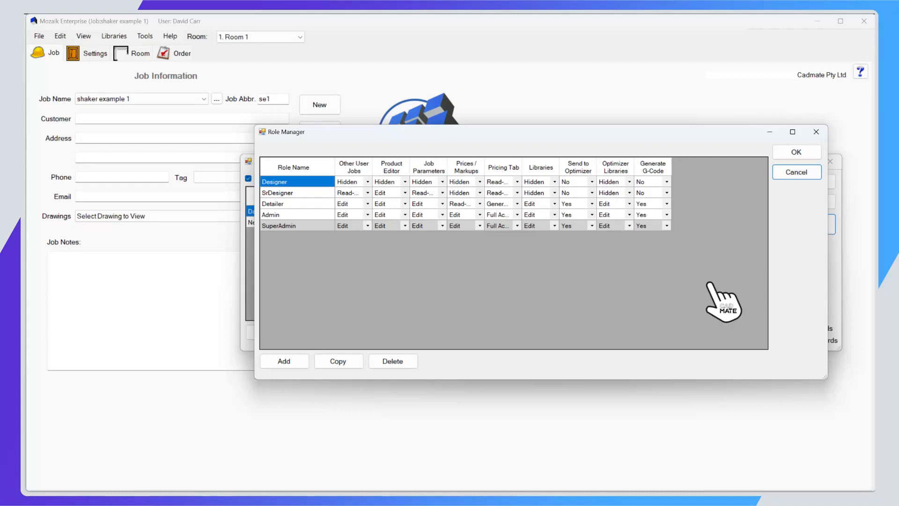
left_click(294, 182)
left_click(297, 193)
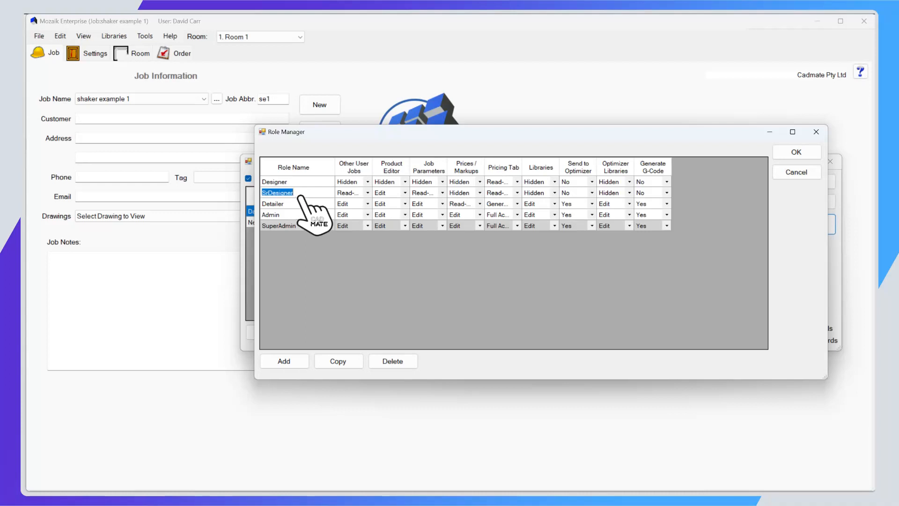
left_click(302, 204)
left_click(304, 214)
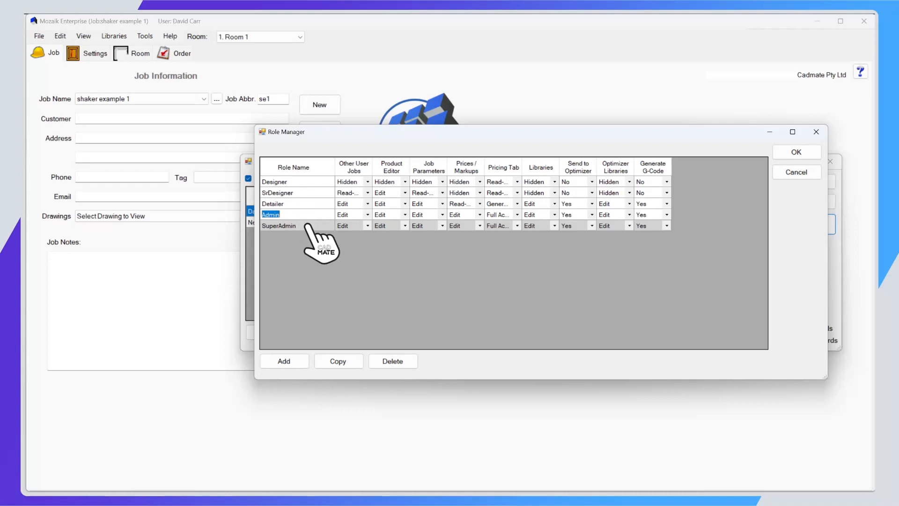
left_click(307, 226)
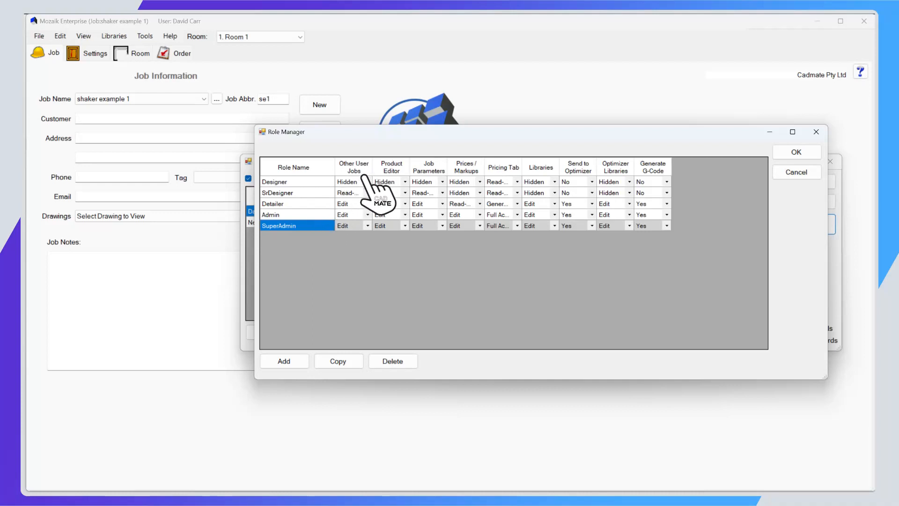
Check the available Other User Jobs permission options for the Designer and SrDesigner roles.
left_click(308, 182)
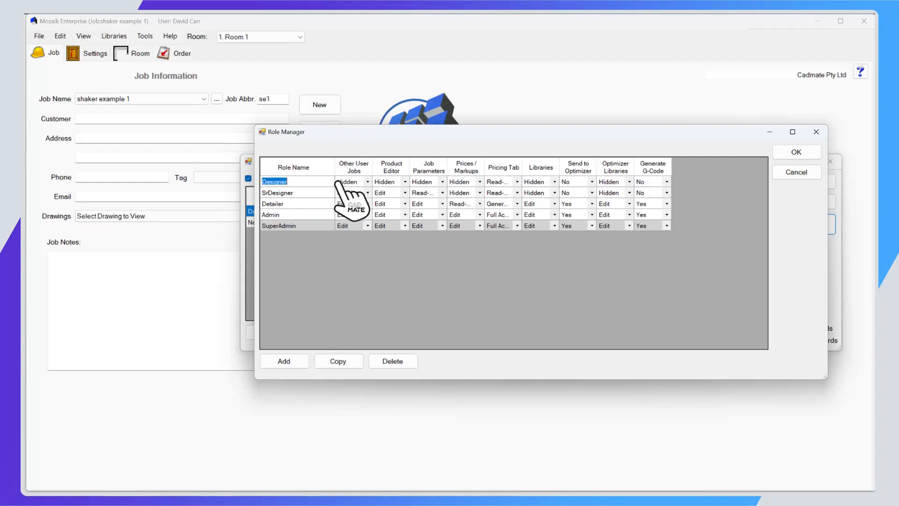
left_click(368, 182)
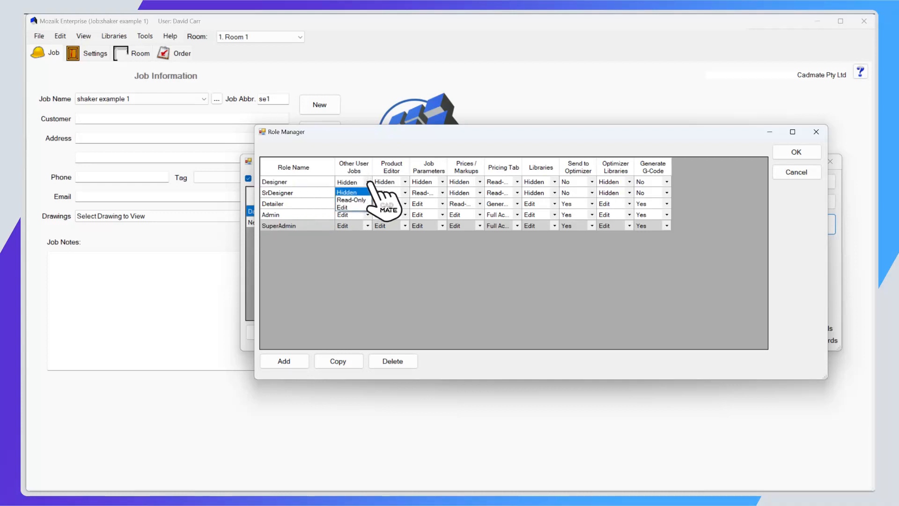
left_click(370, 182)
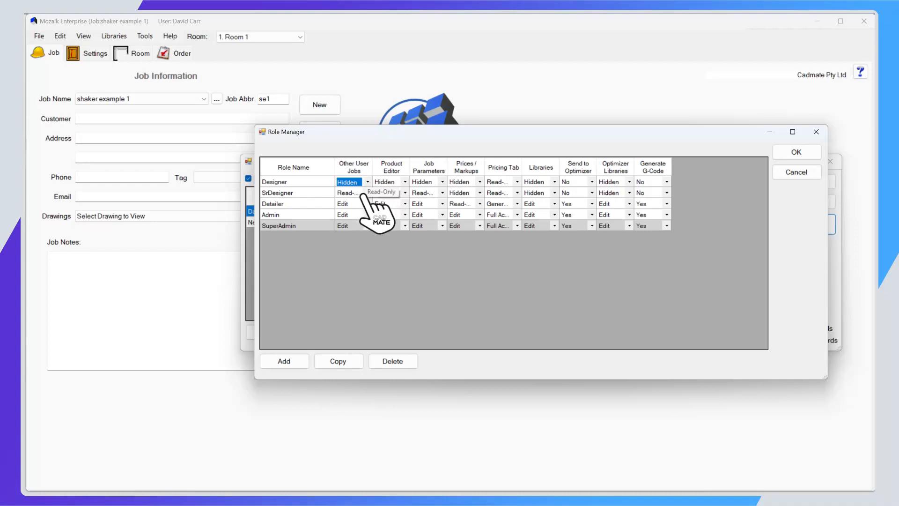
left_click(363, 193)
left_click(368, 193)
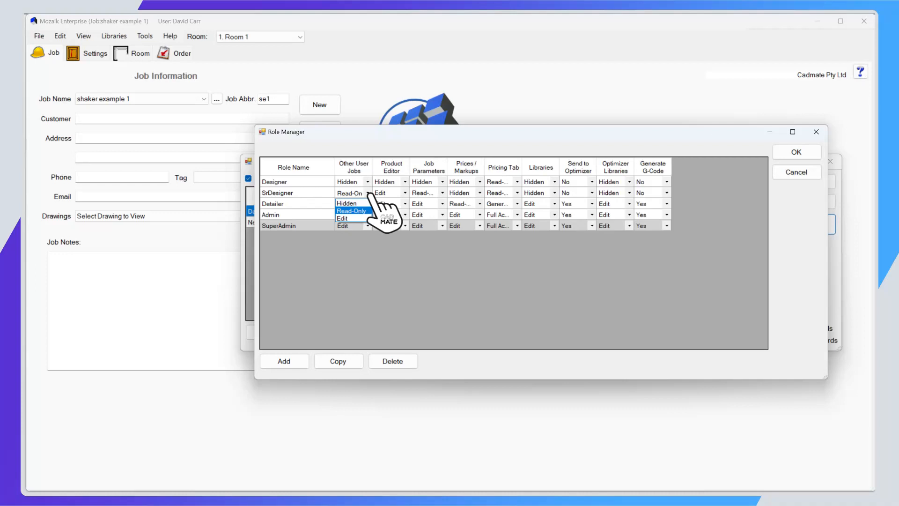
left_click(369, 194)
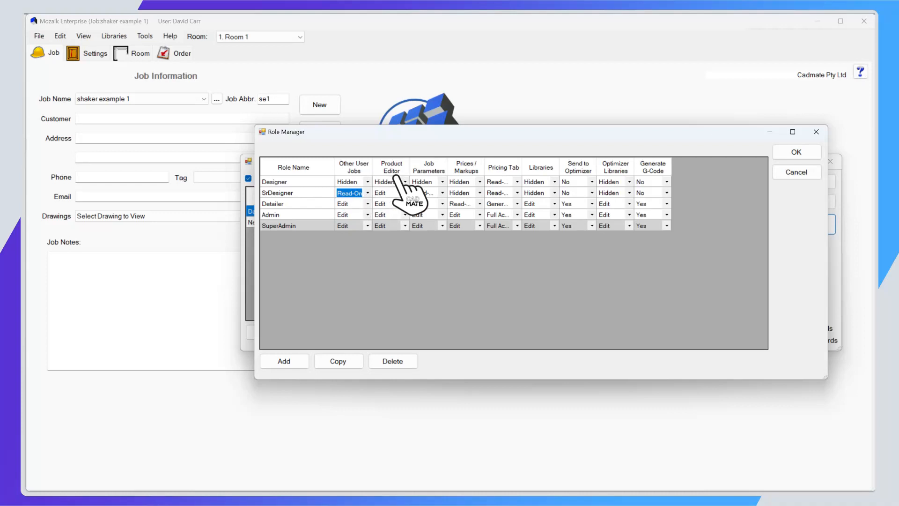
Review the Designer role's pricing and optimizer permissions, including the Prices / Markups and Optimizer Libraries options, and accept the Role Manager.
left_click(480, 182)
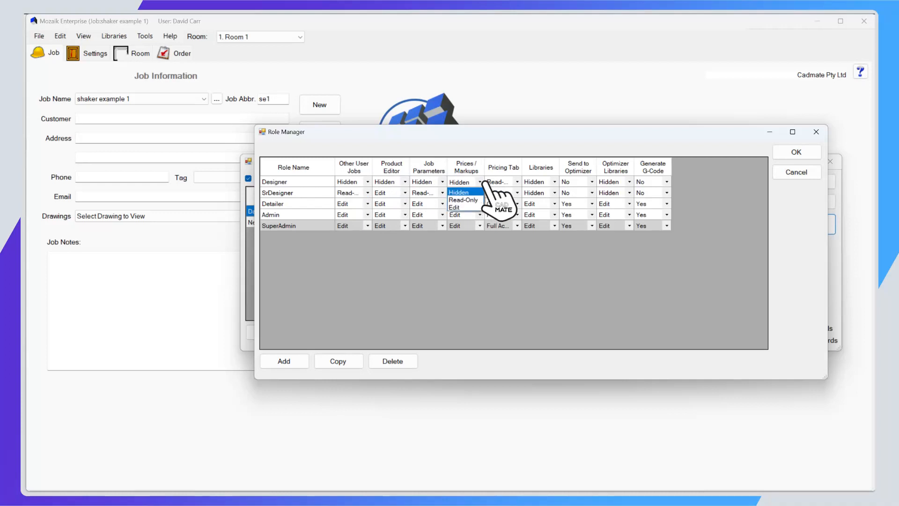
left_click(519, 181)
left_click(592, 189)
left_click(591, 182)
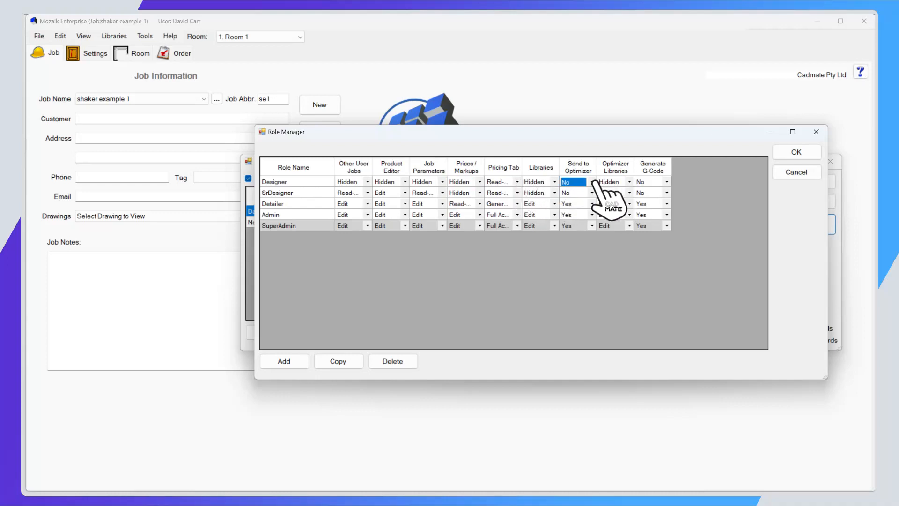
left_click(630, 182)
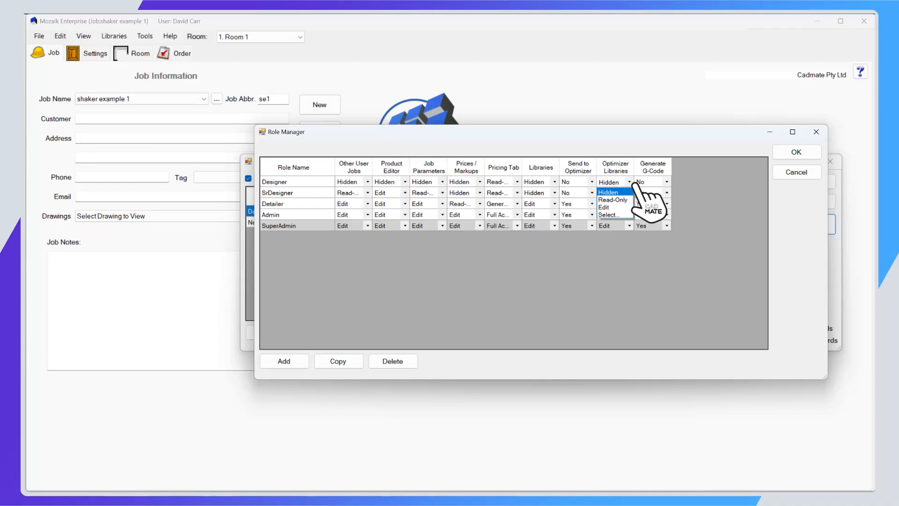
left_click(631, 183)
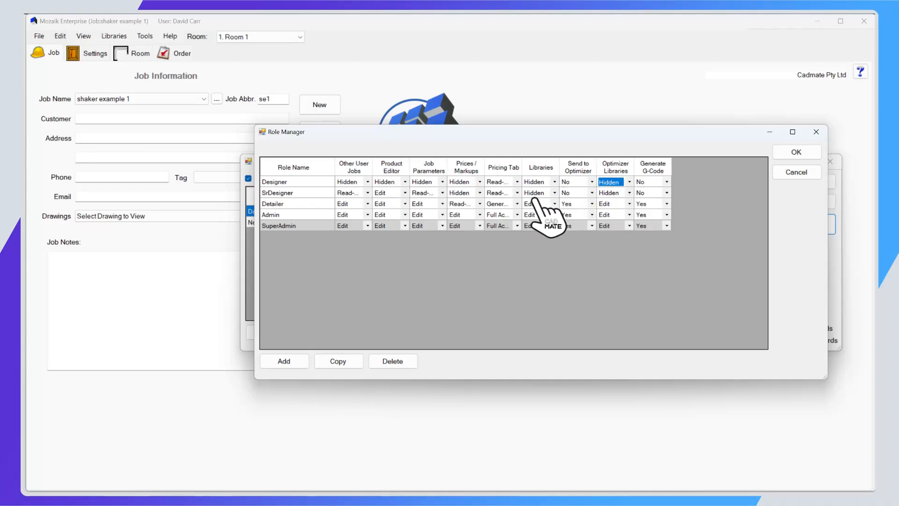
left_click(480, 181)
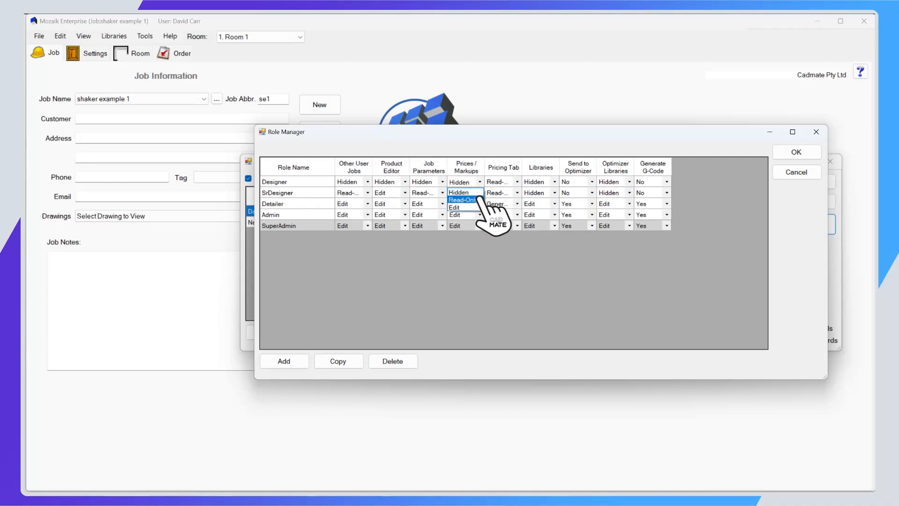
left_click(475, 256)
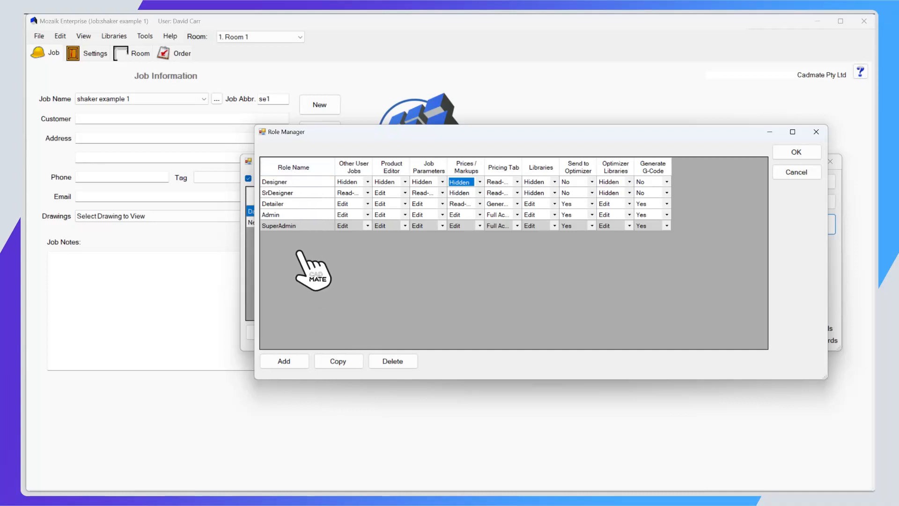
left_click(801, 152)
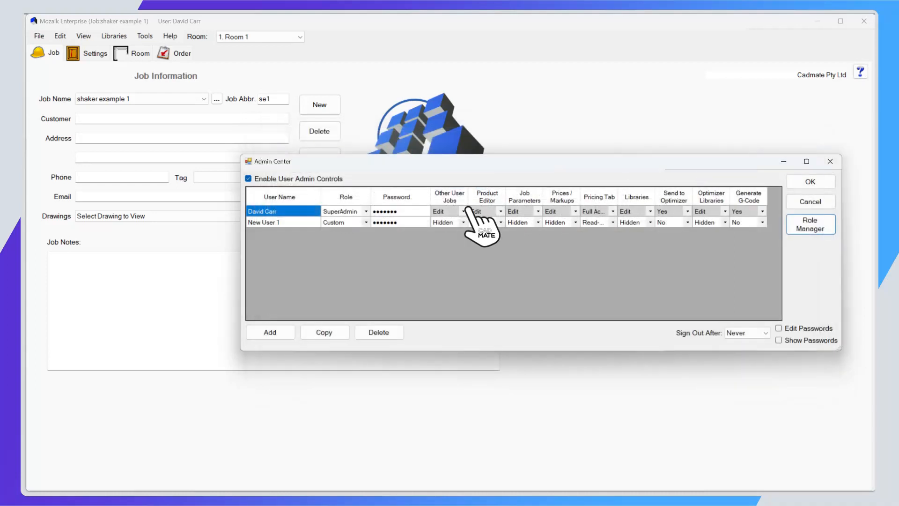
Add a new user in the Admin Center and assign it the SrDesigner role.
left_click(270, 332)
double_click(303, 233)
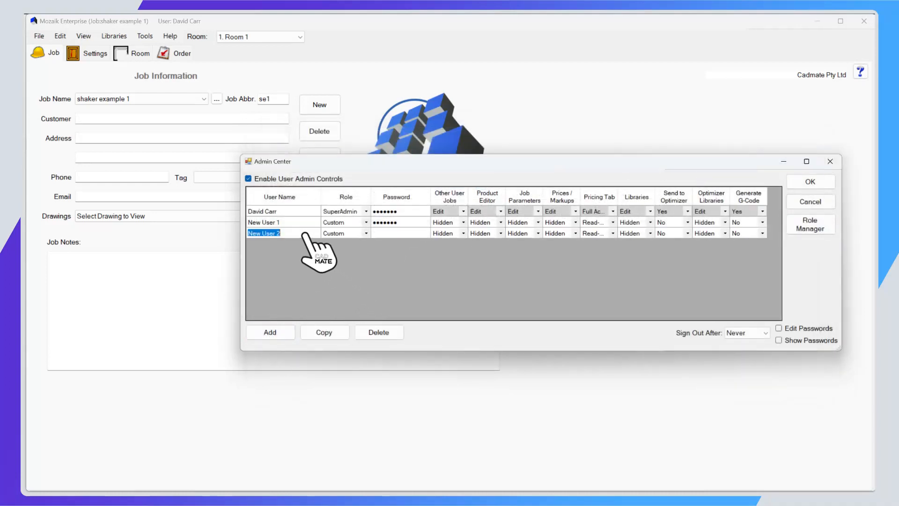
left_click(366, 233)
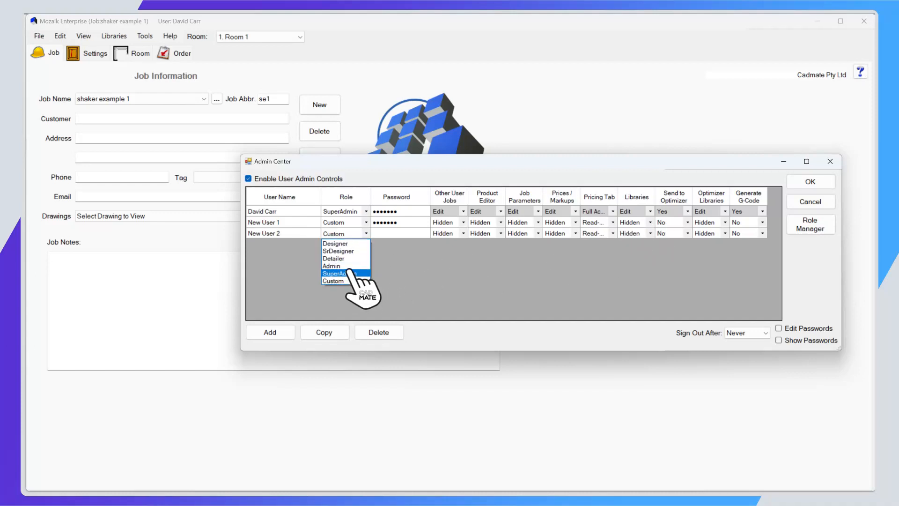
left_click(358, 251)
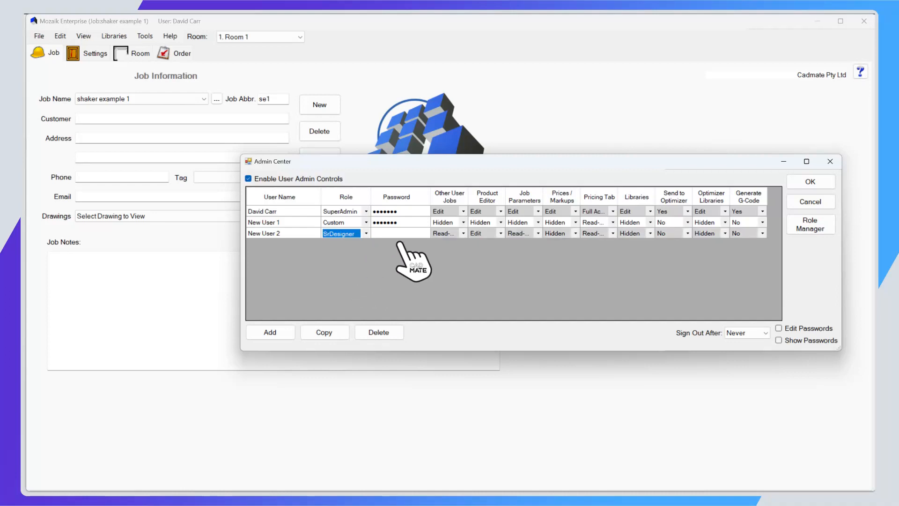
Enable editing and showing of user passwords, and look through the automatic sign-out periods.
left_click(402, 234)
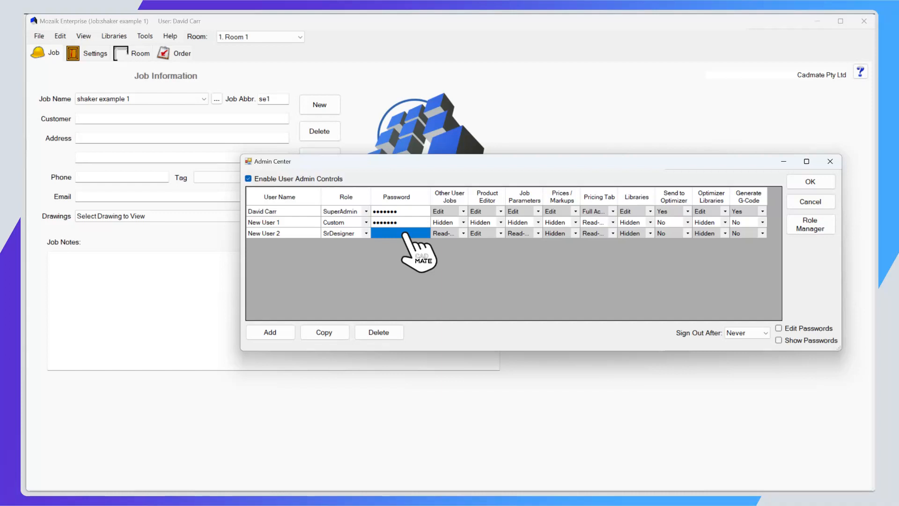
left_click(779, 329)
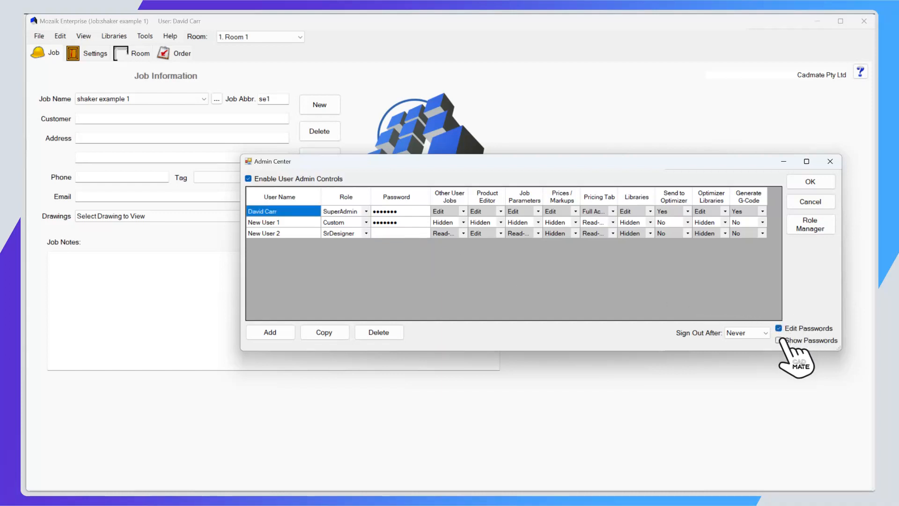
left_click(779, 340)
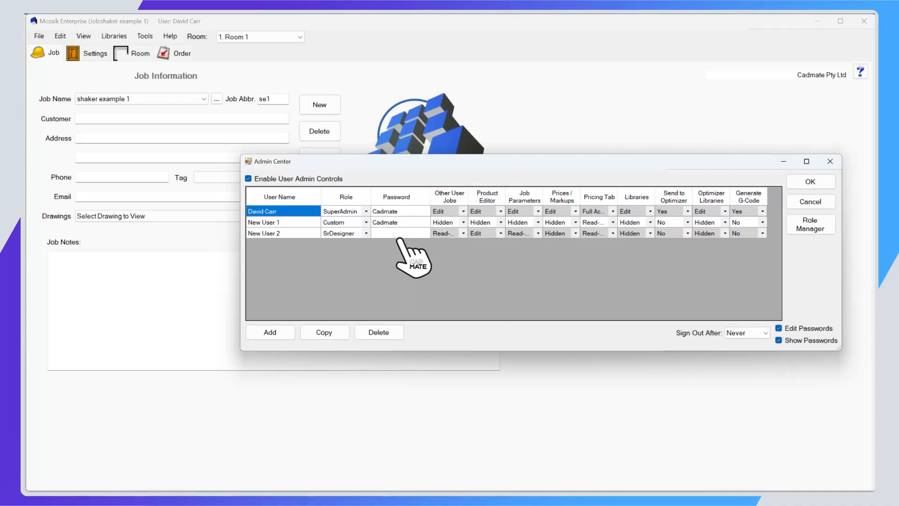
left_click(399, 234)
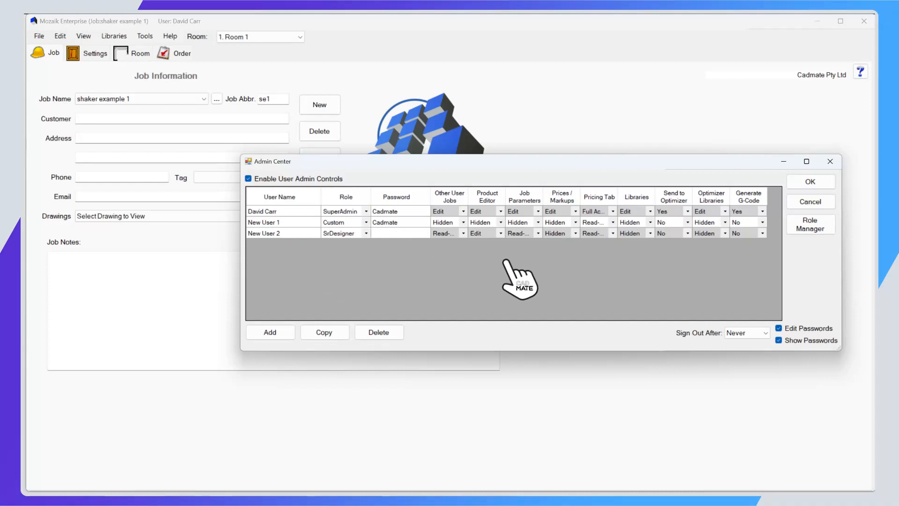
left_click(756, 332)
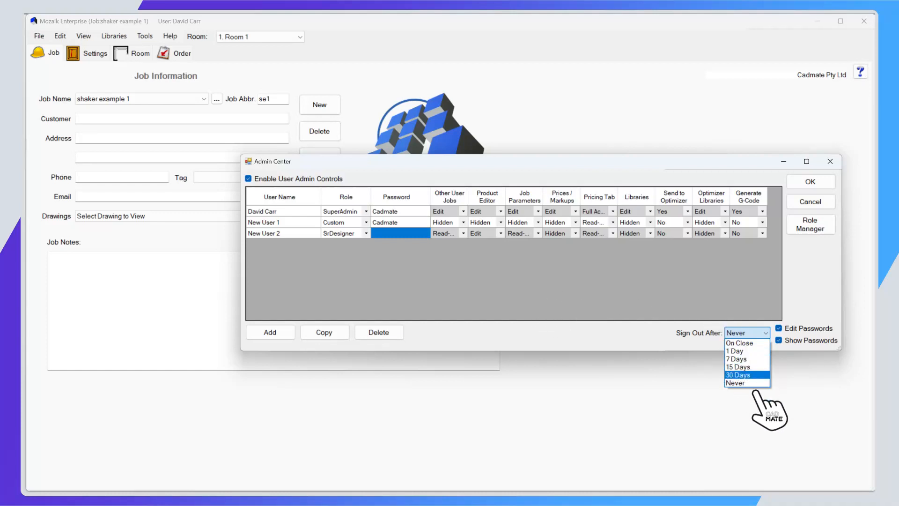
left_click(735, 323)
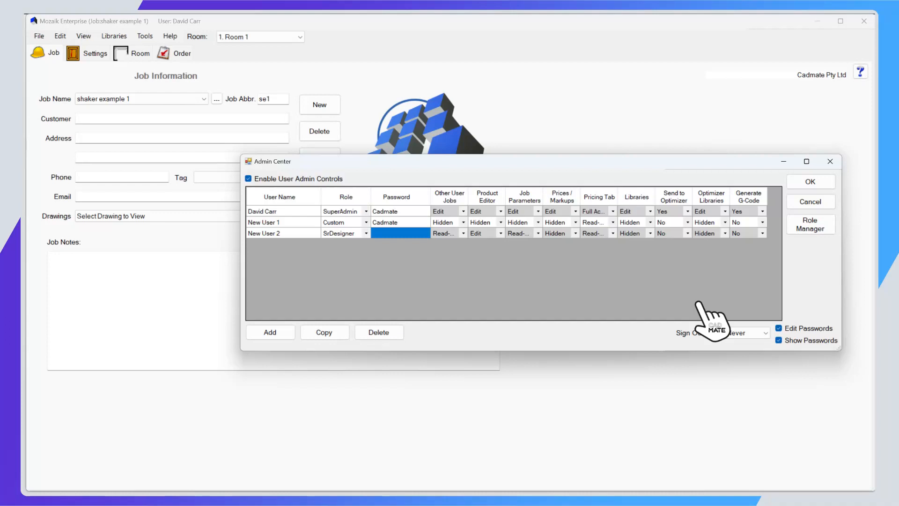
Enter the account password for the new SrDesigner user and accept the Admin Center changes.
left_click(408, 235)
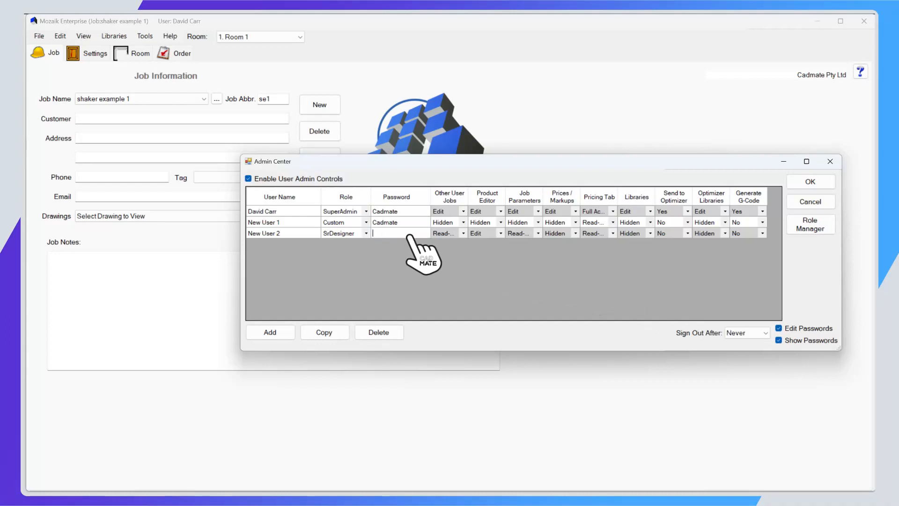
type("Cadmate")
left_click(801, 181)
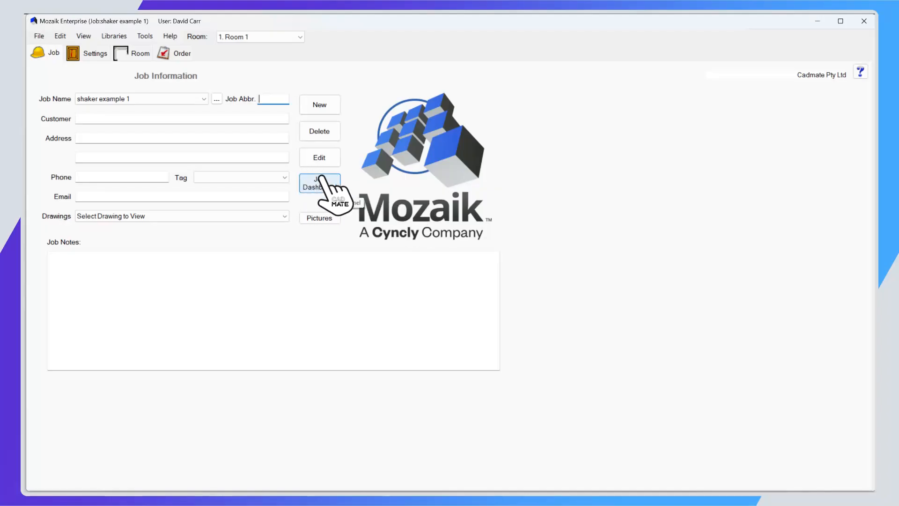
Open the Job Dashboard, examine the texture settings for Room 1 and close it.
left_click(319, 181)
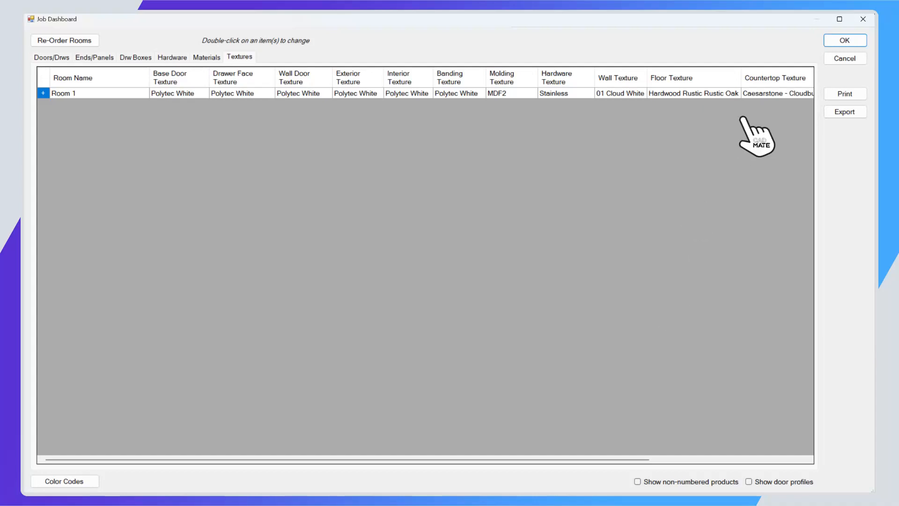
left_click(842, 41)
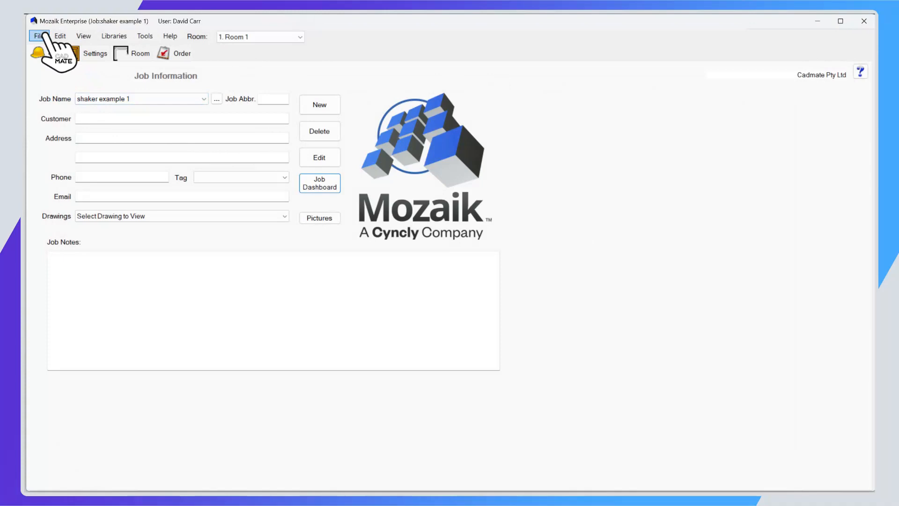
Save the current job, open Enterprise Example Job and look through its list of rooms.
left_click(47, 37)
left_click(112, 188)
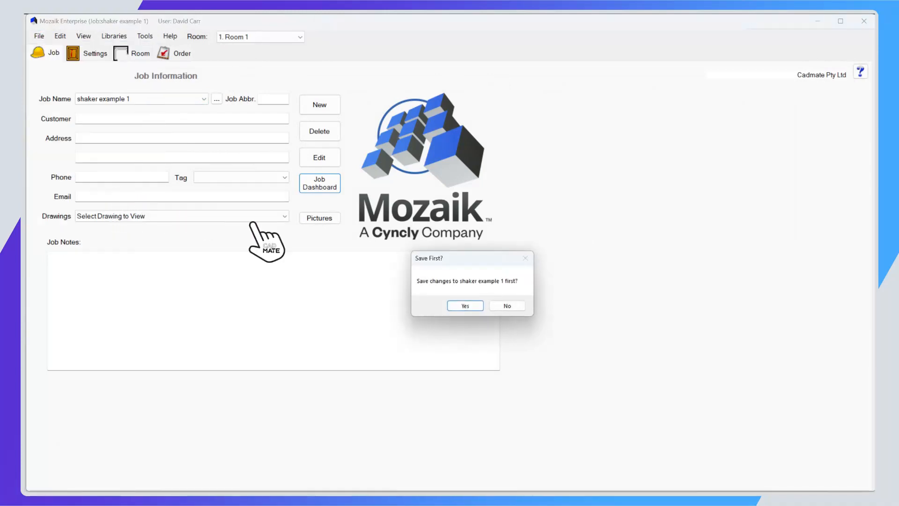
left_click(464, 305)
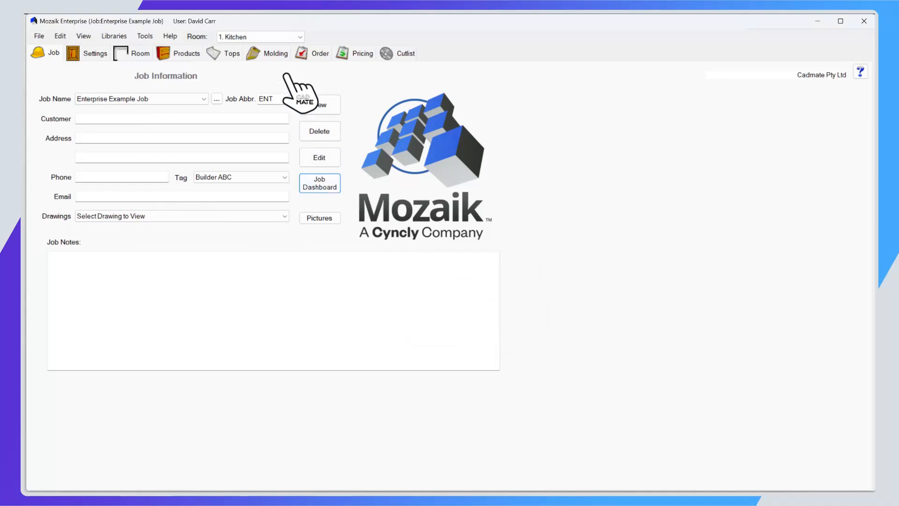
left_click(283, 37)
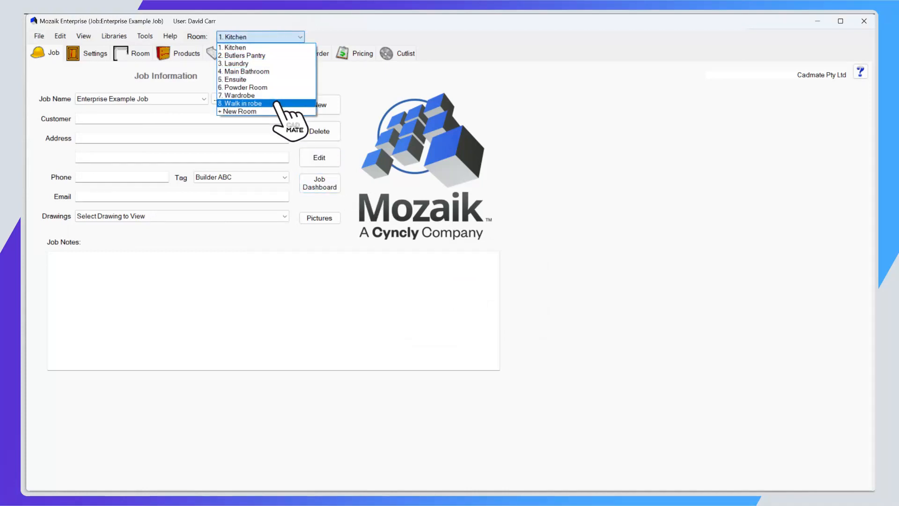
left_click(371, 87)
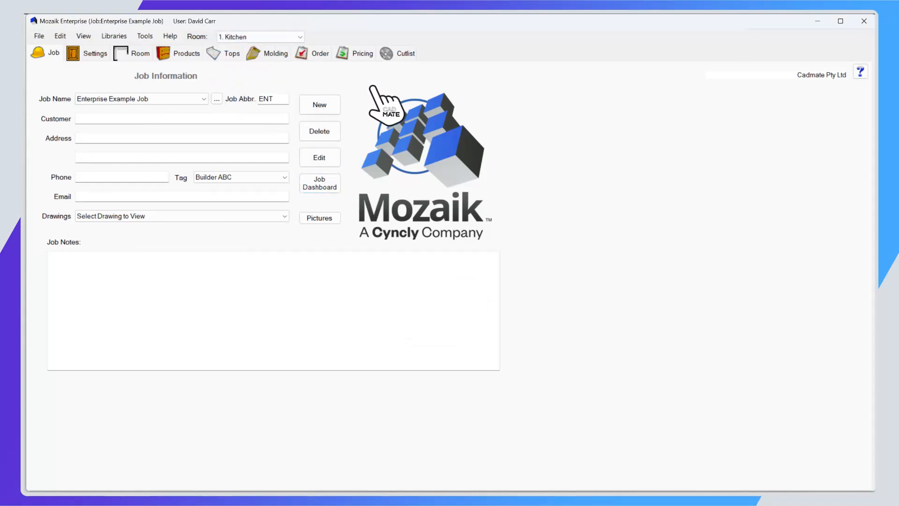
Open the Job Dashboard and examine the Laundry cabinets' textures and the drawer guides used in each room.
left_click(323, 184)
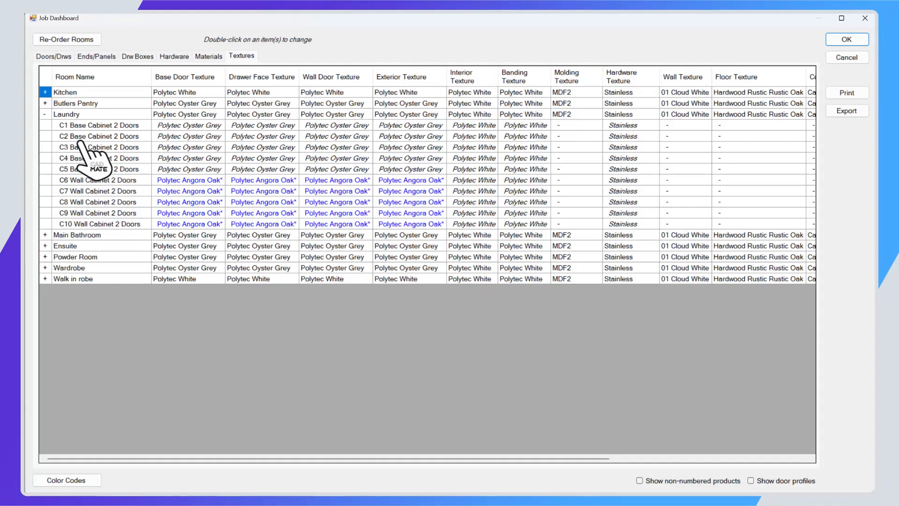
left_click(45, 115)
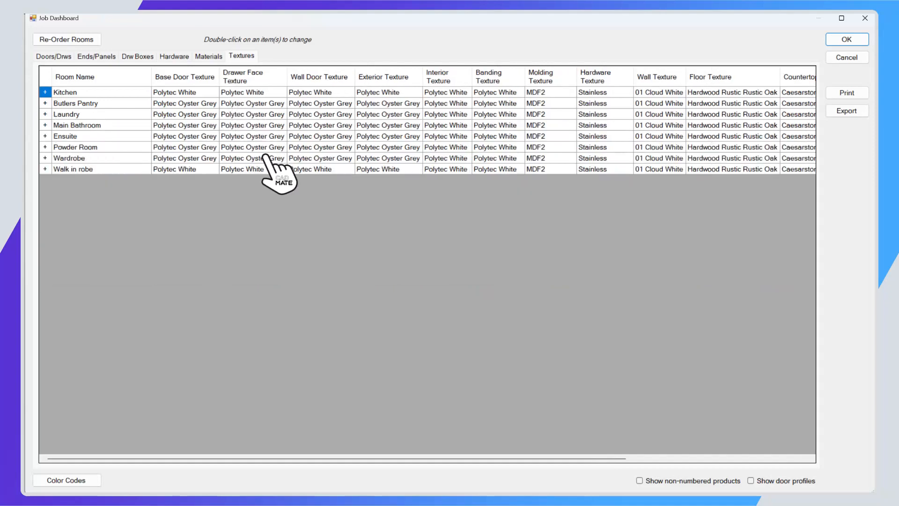
left_click(174, 56)
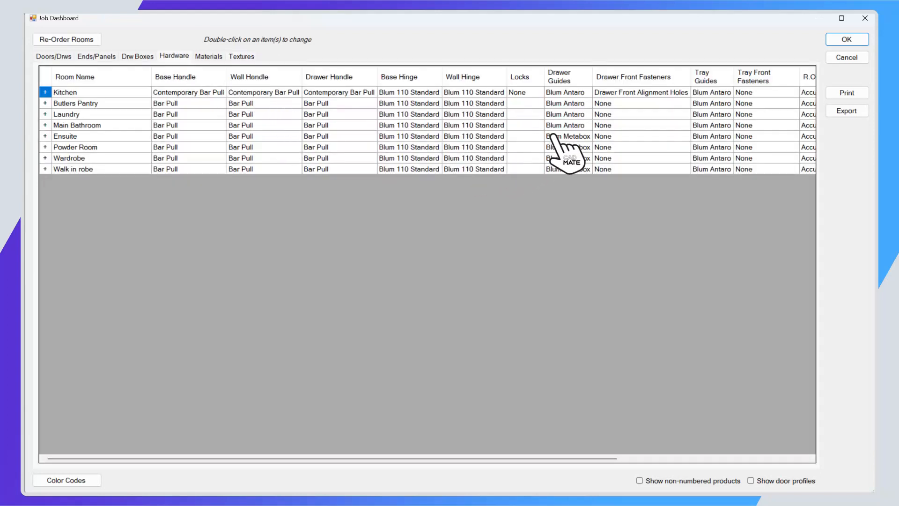
left_click_drag(569, 95, 572, 126)
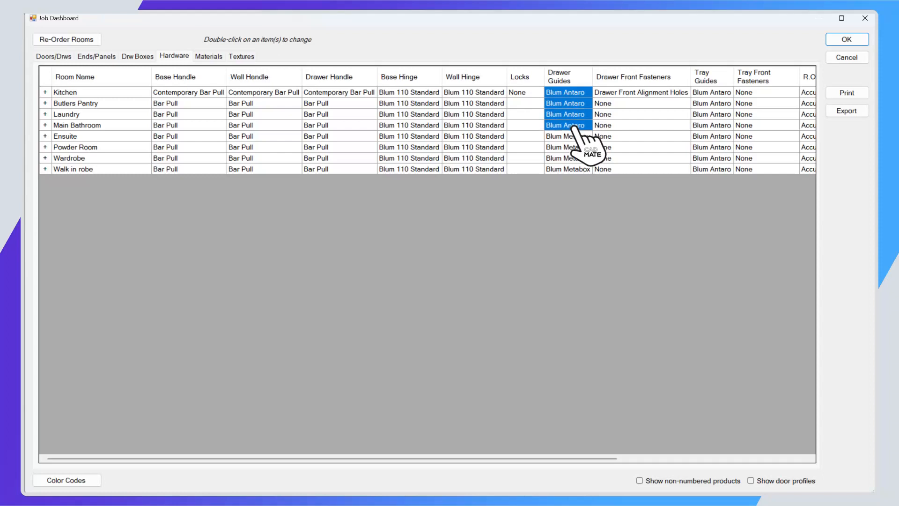
left_click_drag(574, 137, 576, 169)
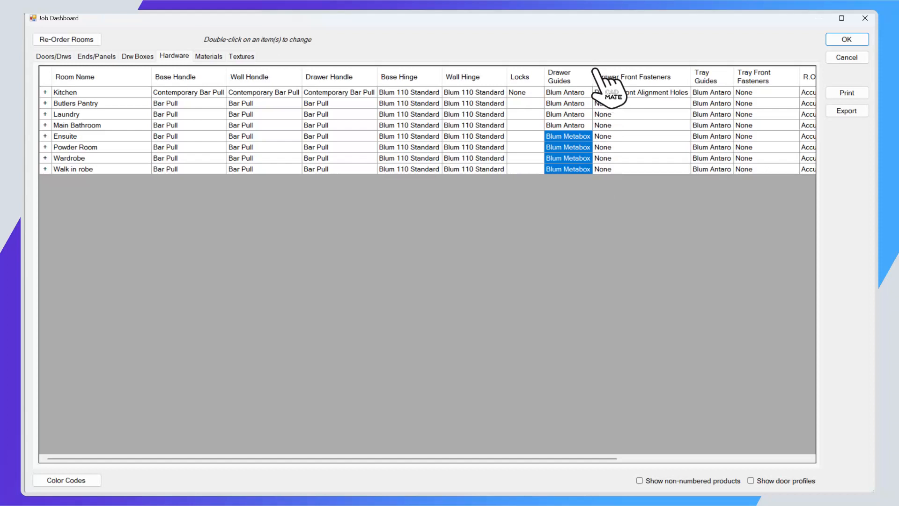
Set the drawer guides of all rooms from Kitchen to Walk in robe to Blum Legrabox.
left_click_drag(576, 92, 578, 170)
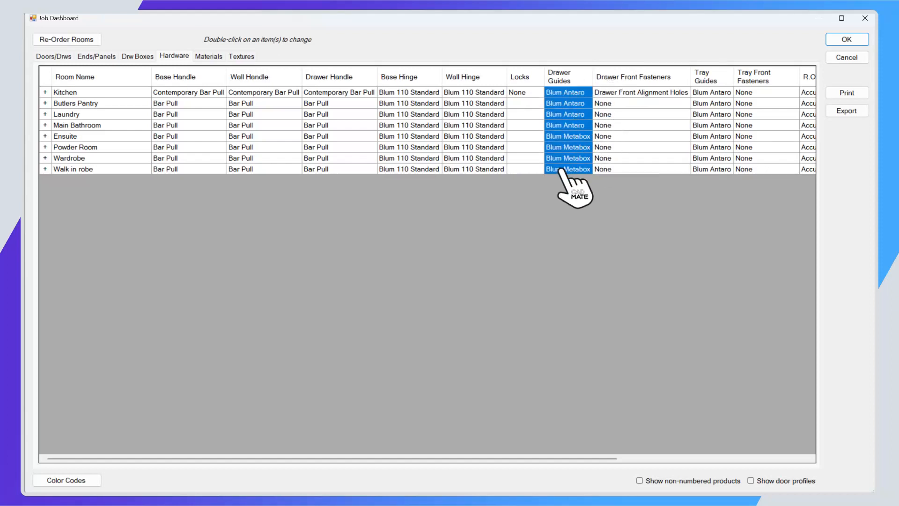
double_click(564, 167)
left_click(452, 298)
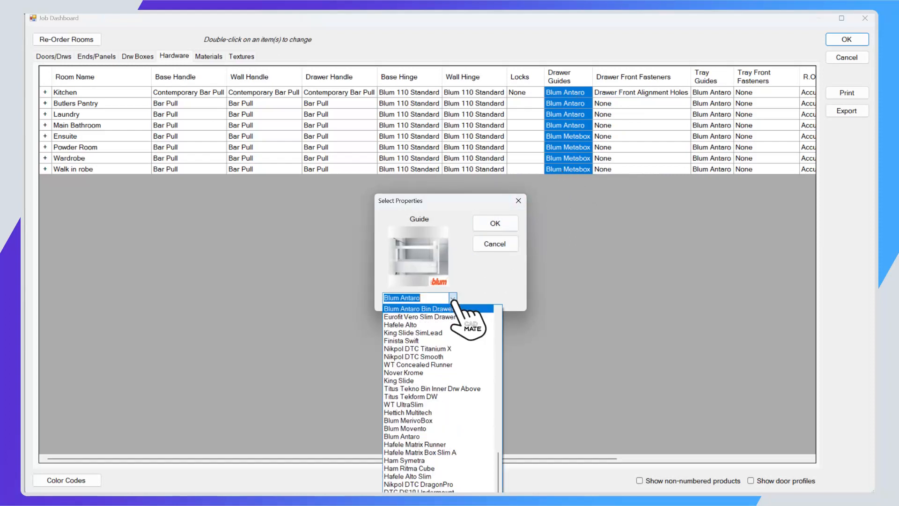
scroll(444, 346, "up", 3)
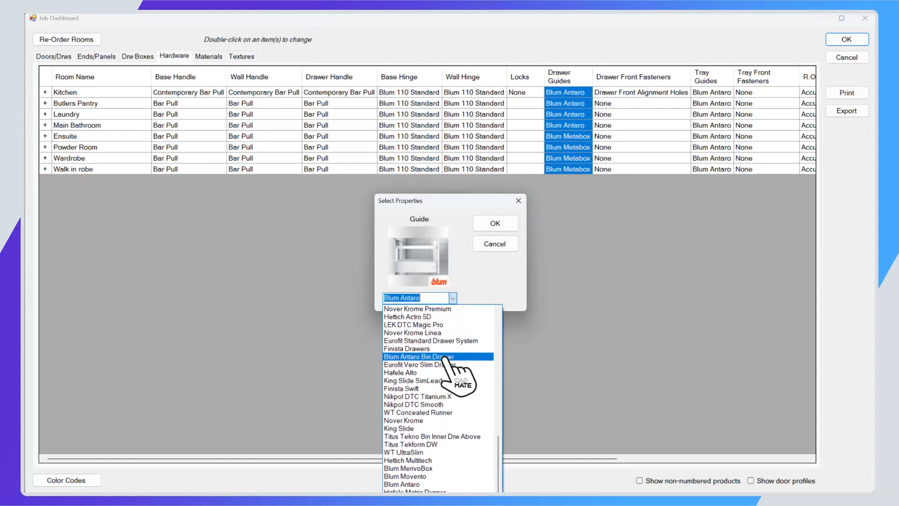
scroll(442, 356, "up", 10)
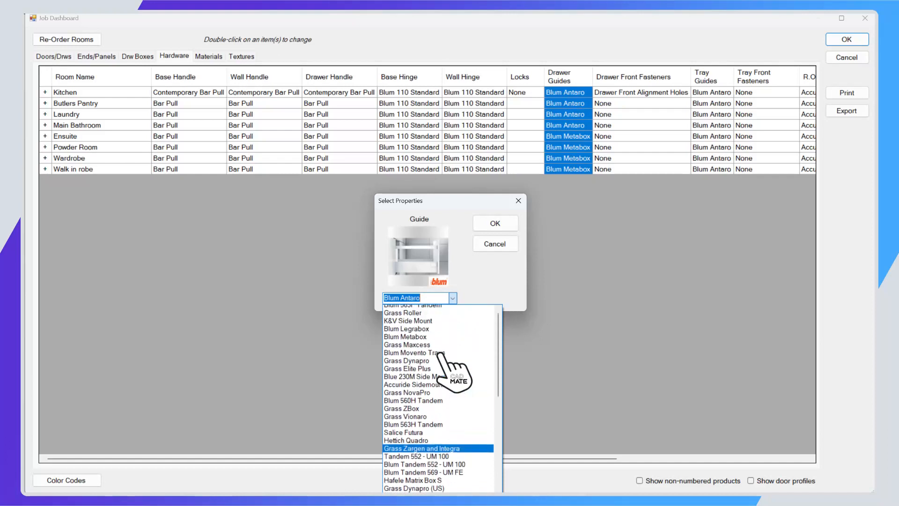
scroll(443, 356, "up", 1)
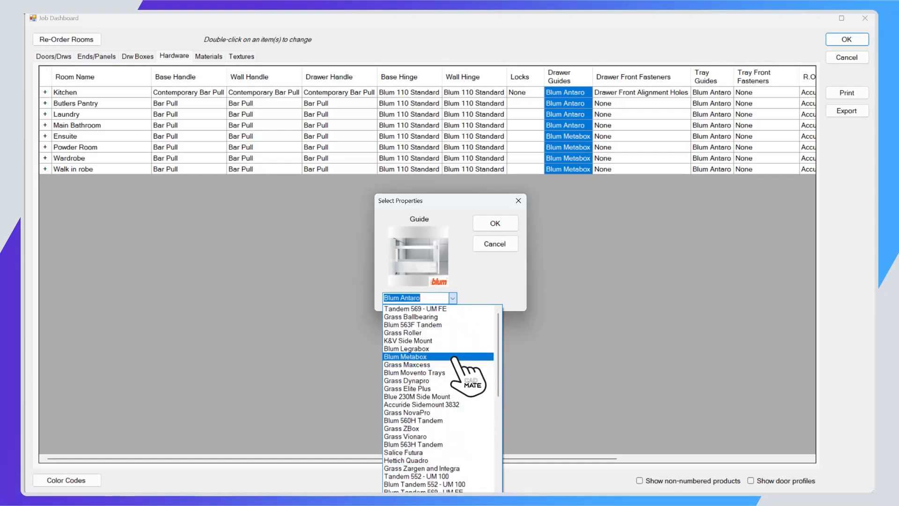
left_click(444, 349)
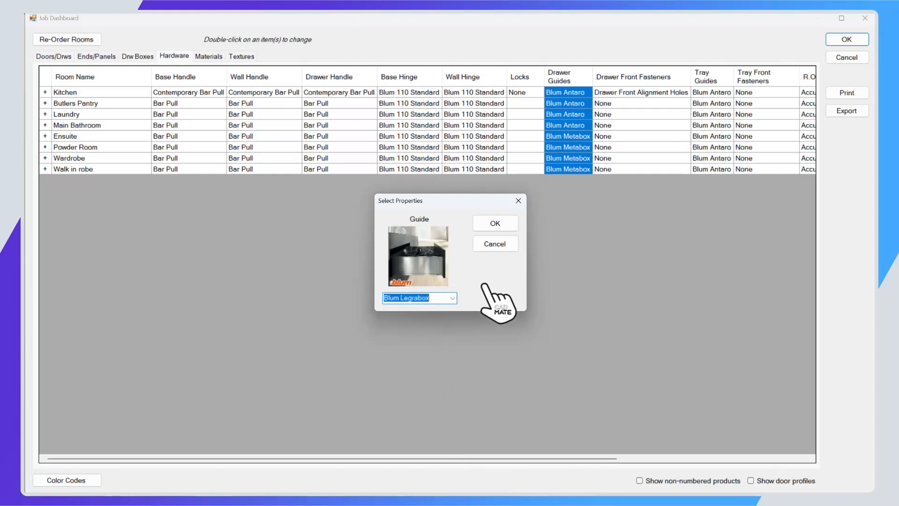
left_click(496, 223)
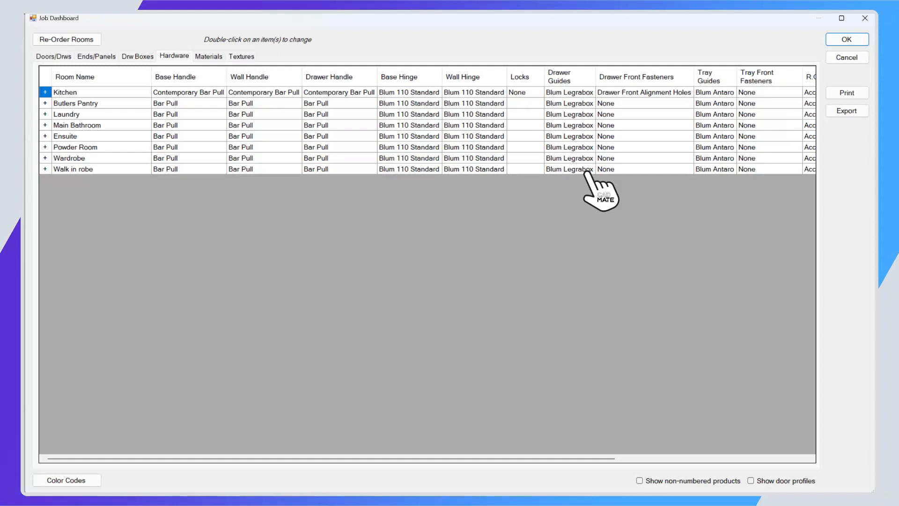
Review the door and drawer styles, accept the Job Dashboard changes and reopen the dashboard from the job's settings.
left_click(52, 55)
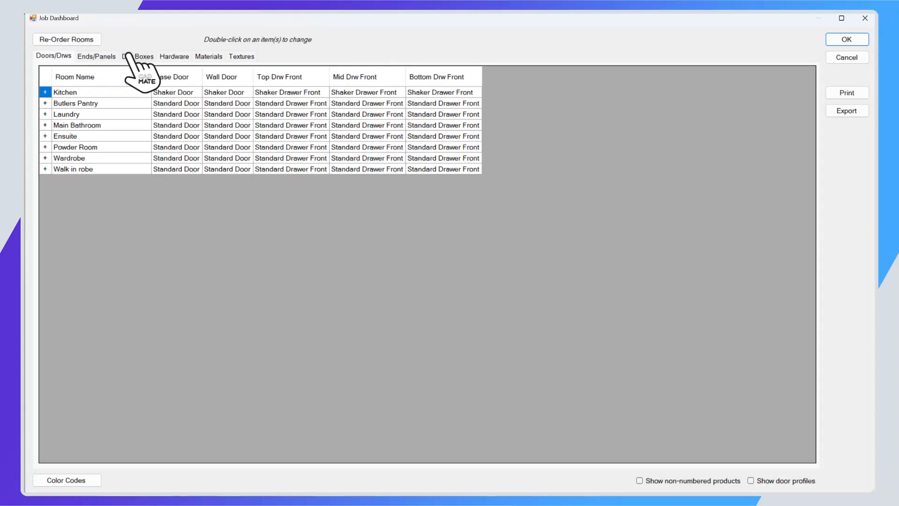
left_click(847, 39)
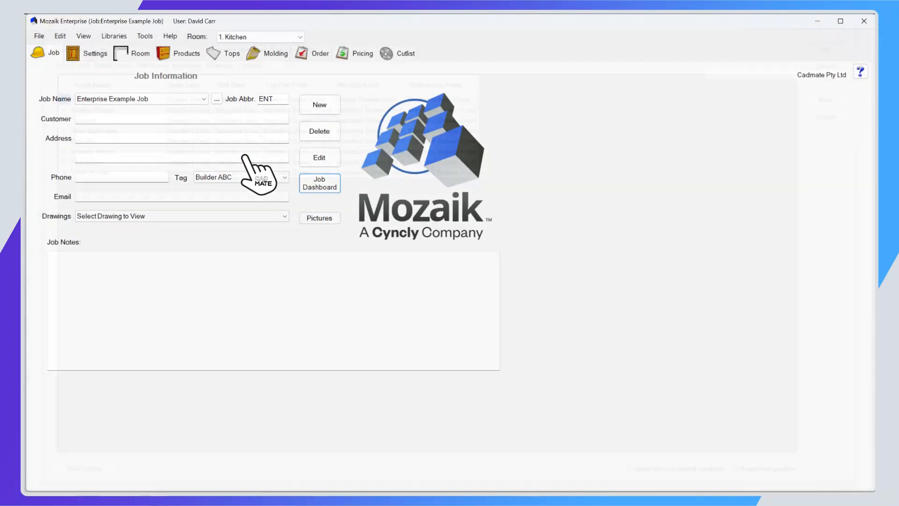
left_click(89, 56)
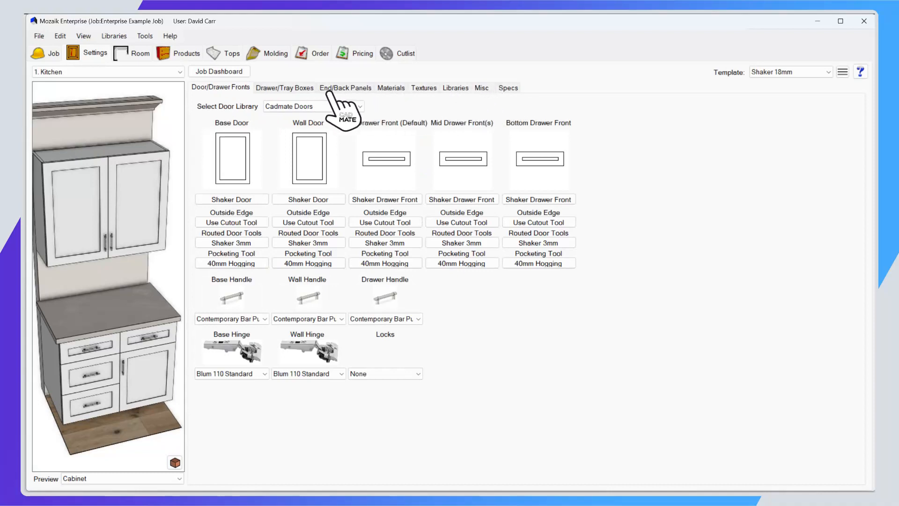
left_click(233, 72)
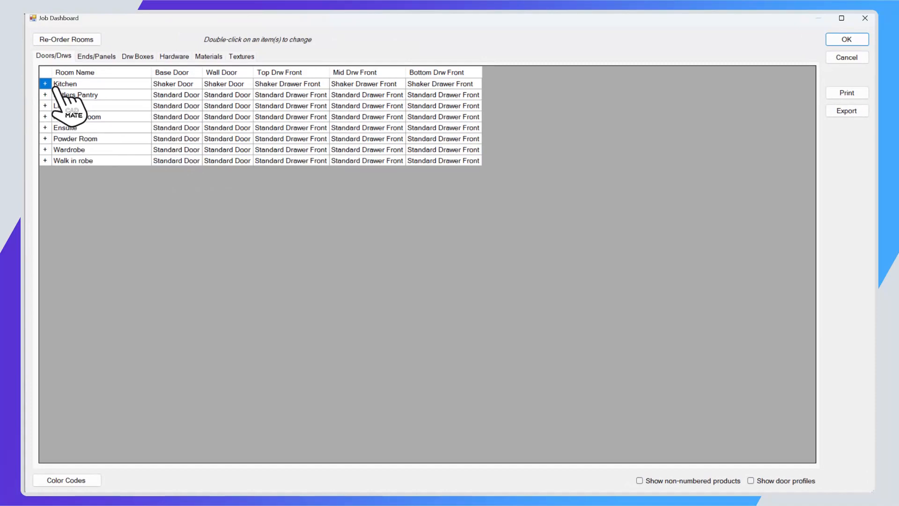
Set the Base Door through Banding textures of Kitchen cabinets C10 to C28 to Polytec White Mist.
left_click(45, 84)
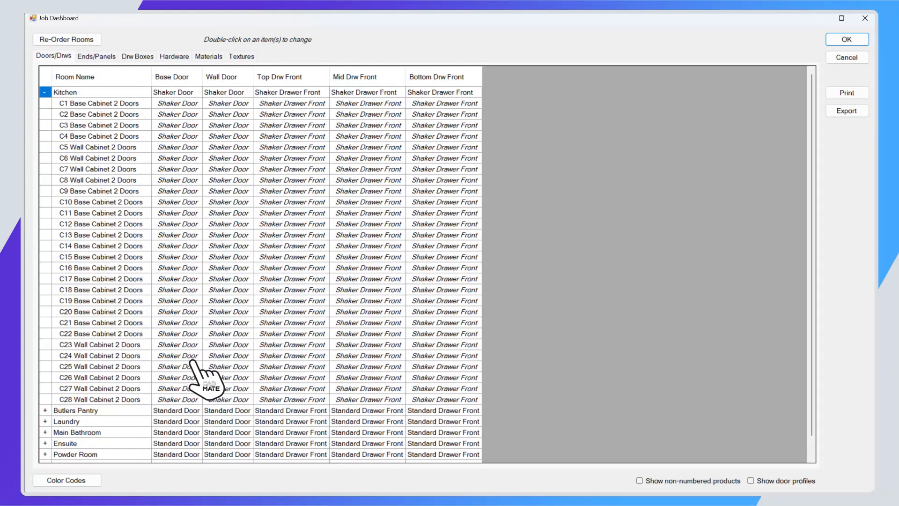
left_click(244, 56)
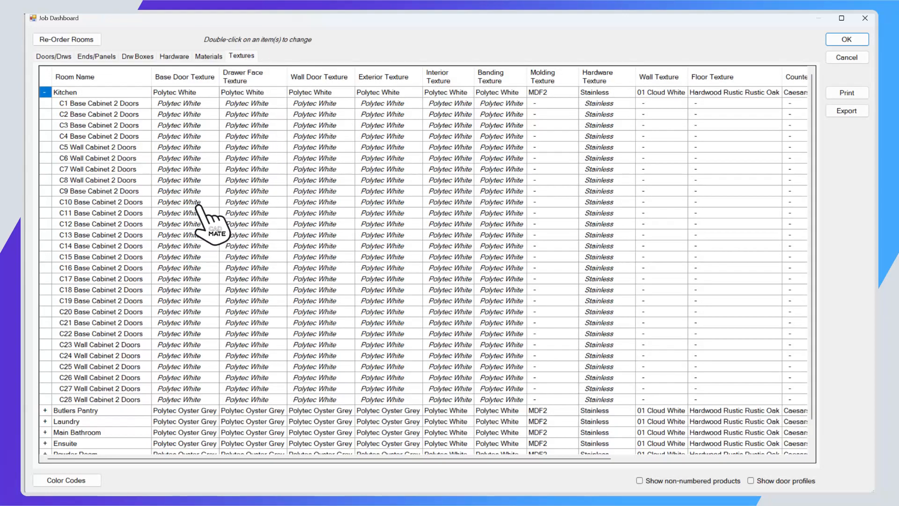
left_click_drag(185, 199, 501, 398)
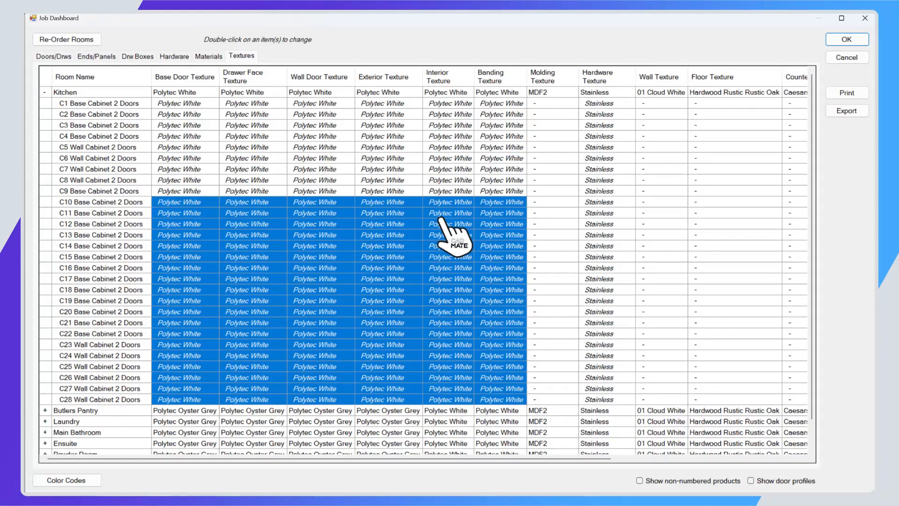
double_click(452, 252)
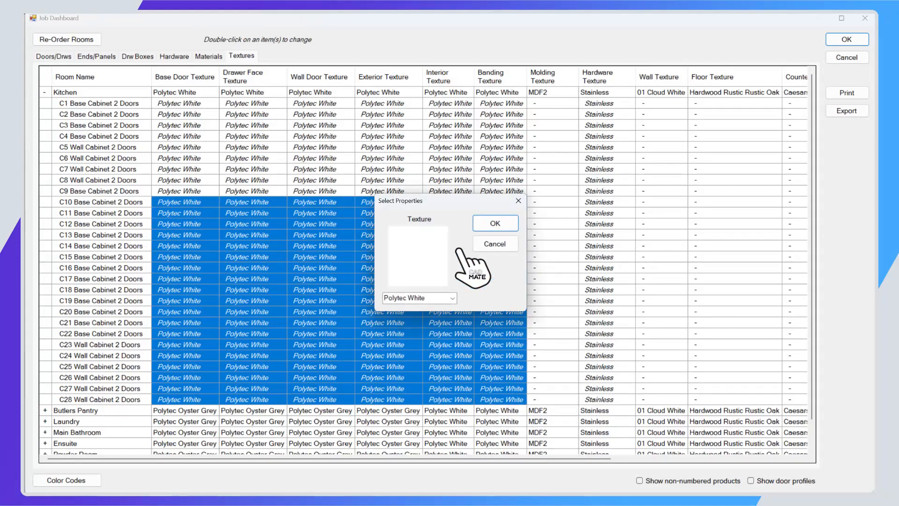
left_click(452, 298)
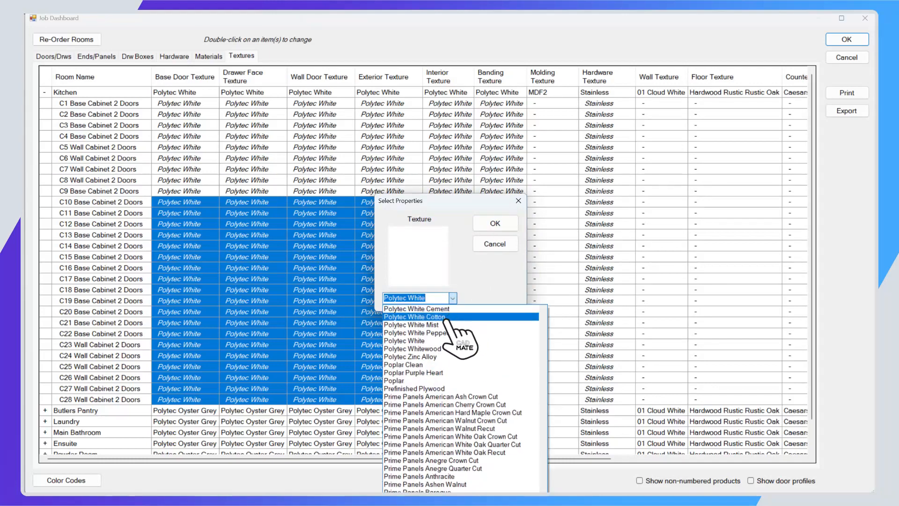
left_click(443, 326)
left_click(497, 224)
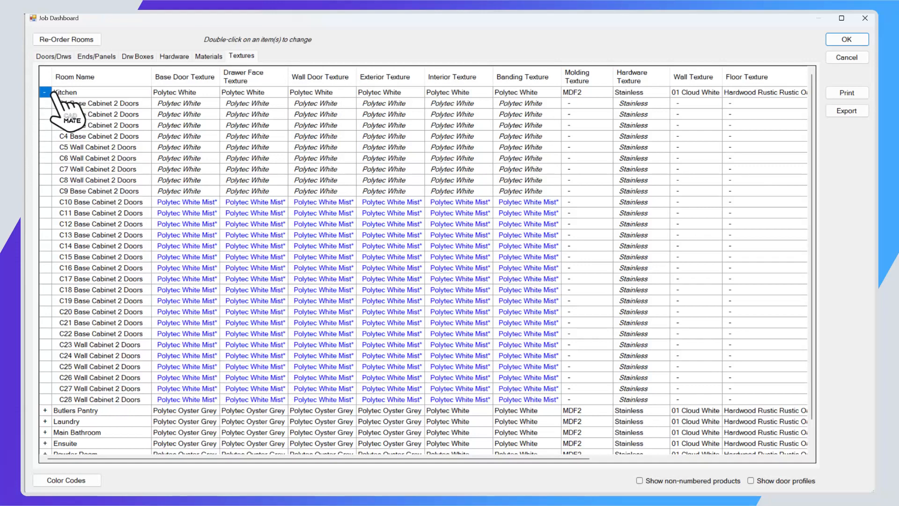
Examine the Butlers Pantry cabinets' textures and the door and drawer styles of the Laundry and Main Bathroom cabinets.
left_click(45, 410)
scroll(150, 360, "down", 3)
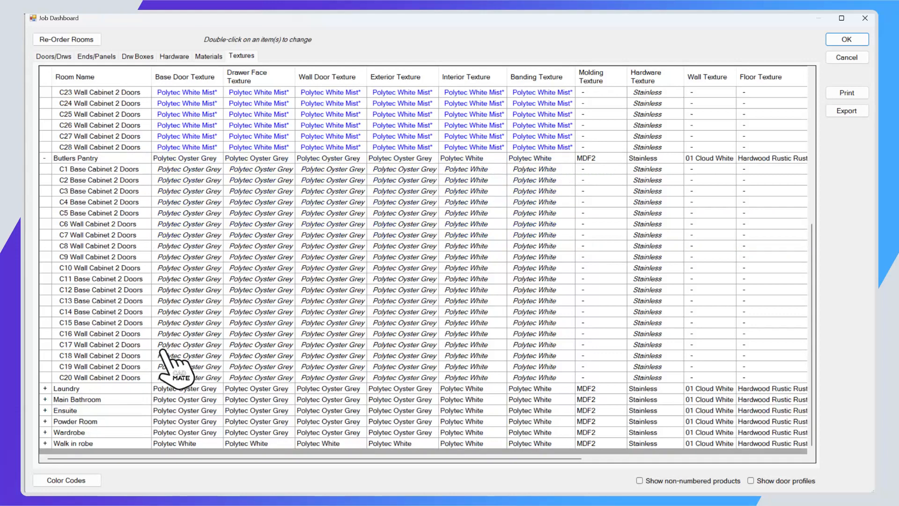
left_click(58, 55)
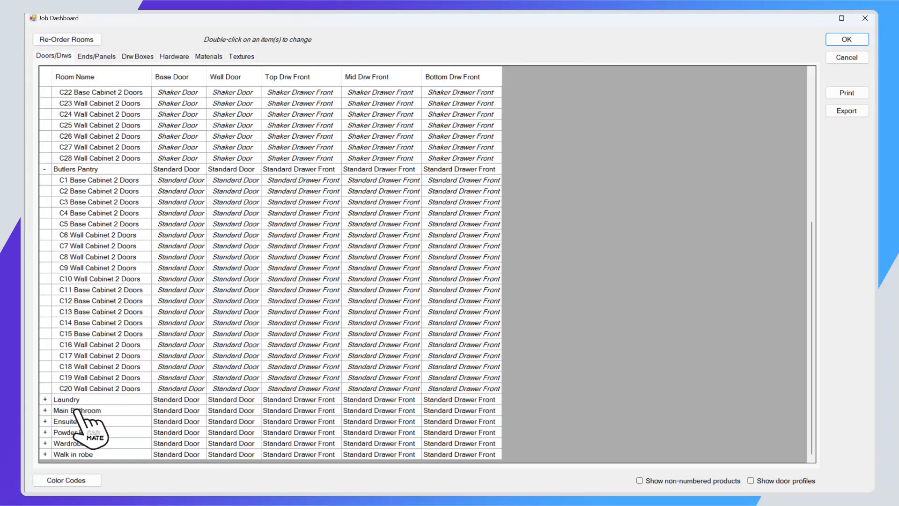
left_click(45, 400)
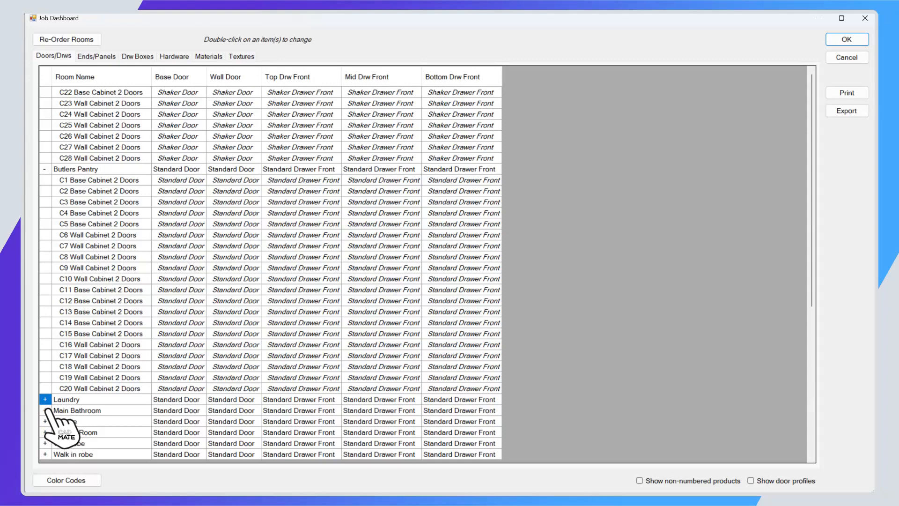
scroll(89, 402, "down", 4)
left_click(45, 410)
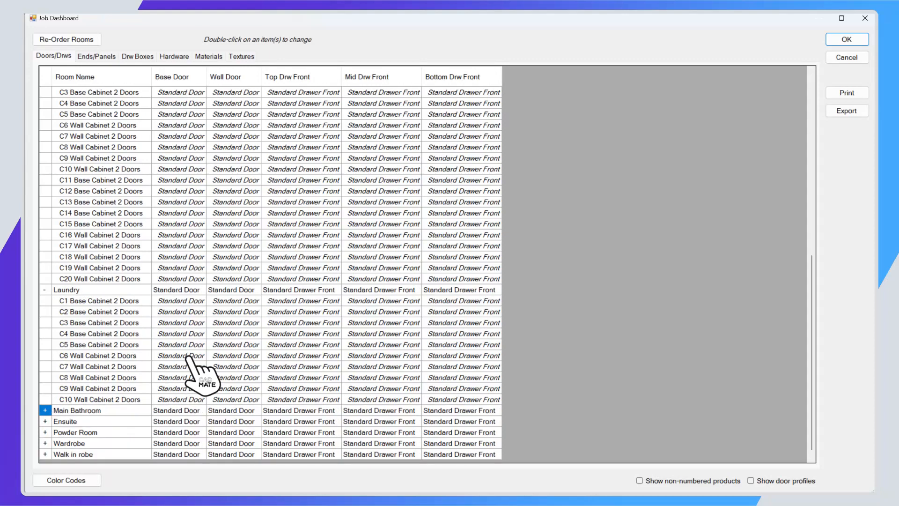
scroll(187, 358, "down", 1)
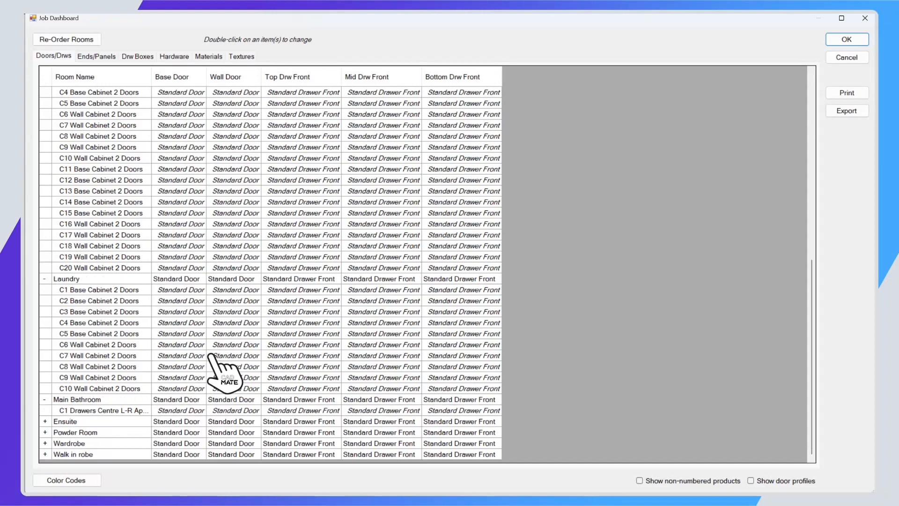
Collapse the cabinet lists of the Main Bathroom, Laundry, Kitchen and Butlers Pantry.
left_click(44, 400)
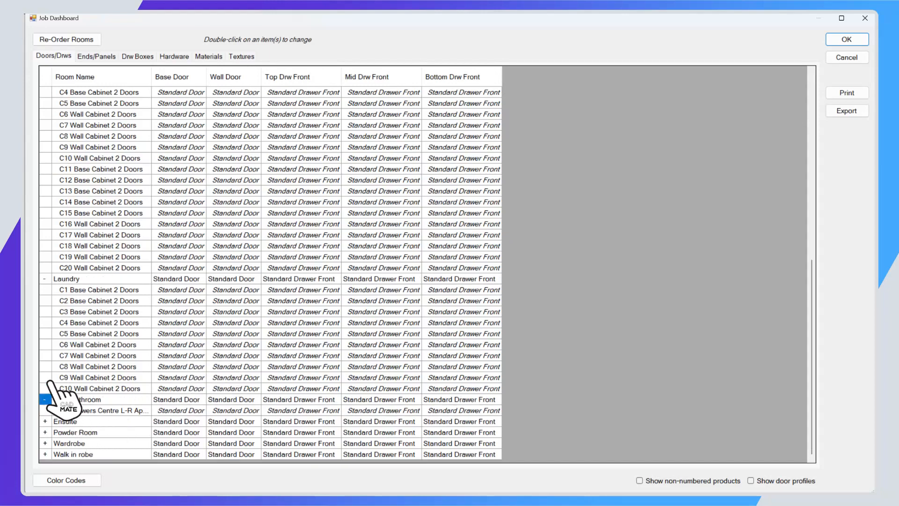
left_click(45, 279)
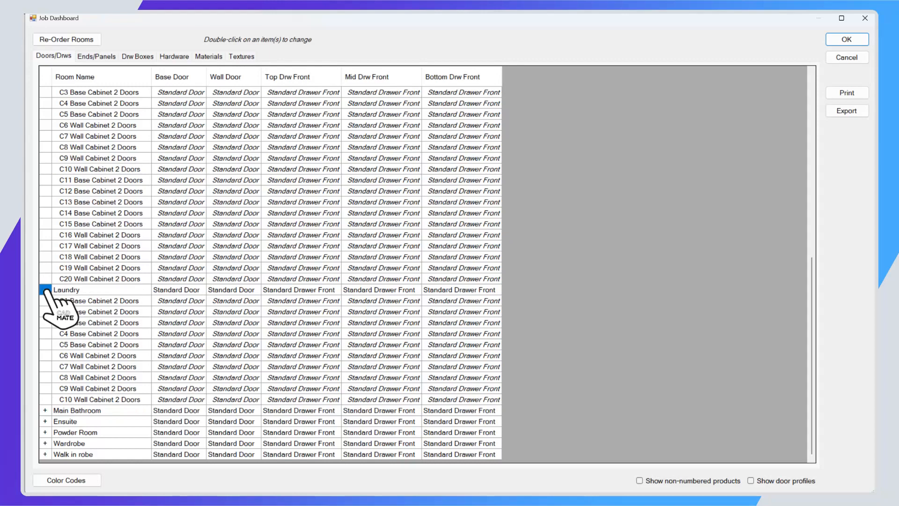
scroll(75, 140, "up", 11)
left_click(47, 92)
left_click(45, 92)
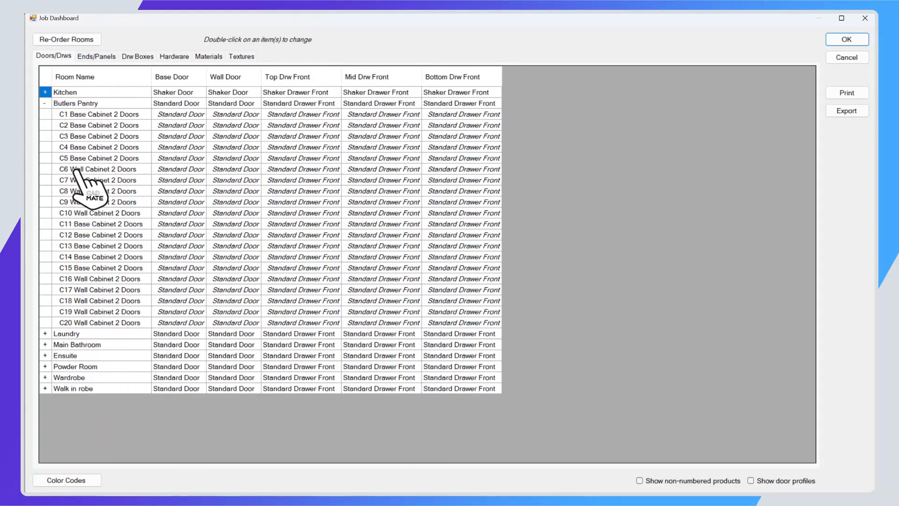
left_click(45, 103)
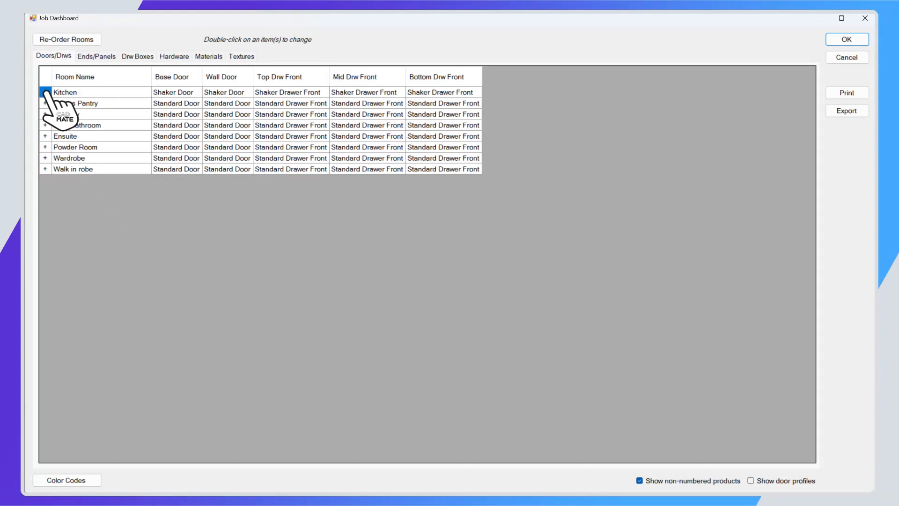
Expand the Kitchen's cabinet list, hide the non-numbered products and show the door profiles.
left_click(45, 92)
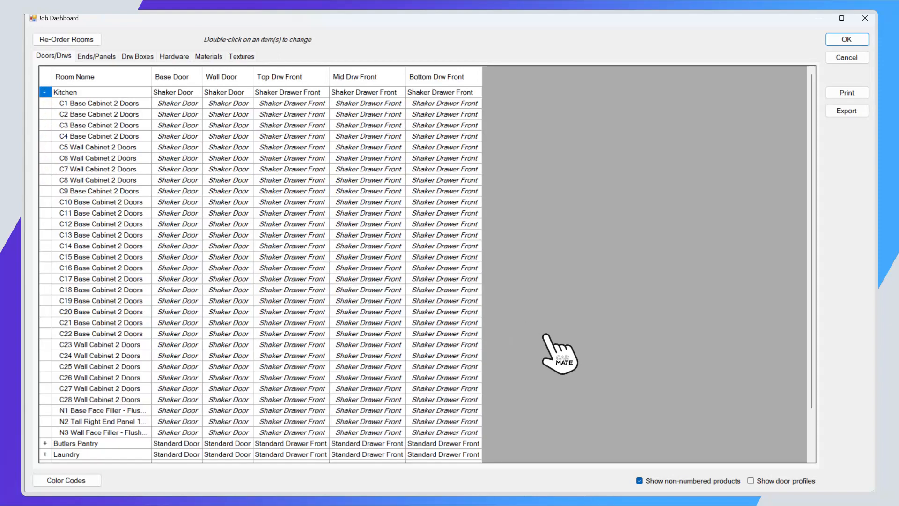
left_click(639, 481)
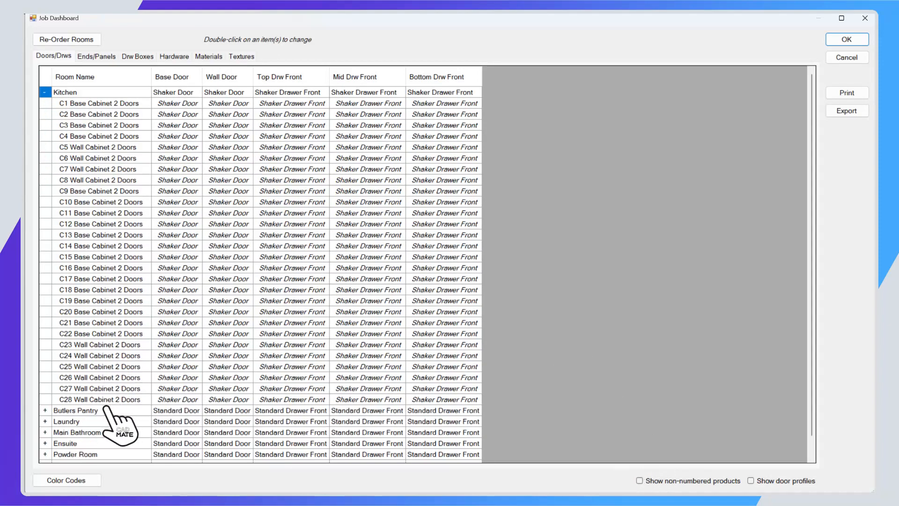
left_click(640, 480)
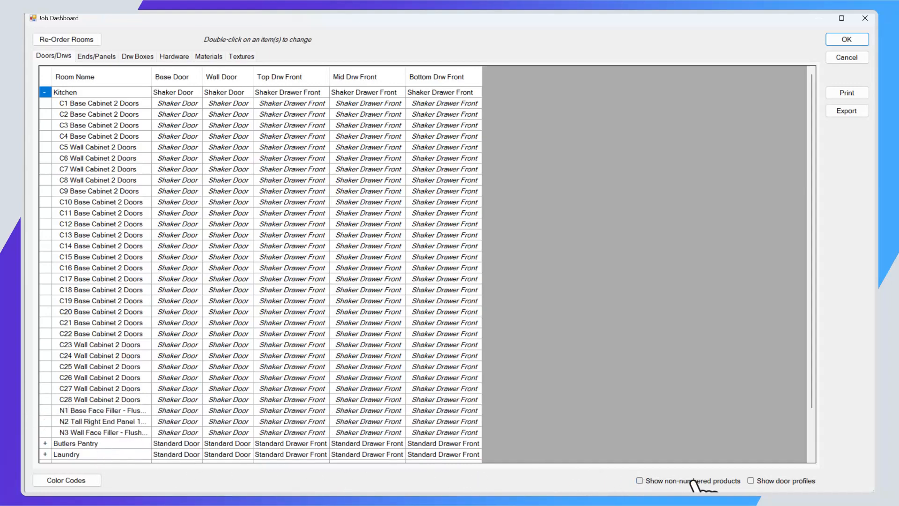
left_click(750, 480)
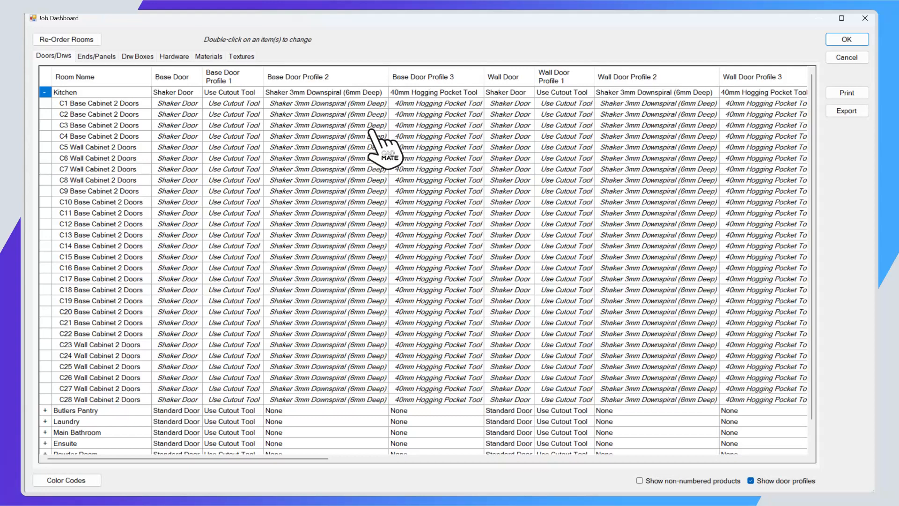
Examine the door profiles of the Kitchen cabinets and the dashboard's color code legend.
left_click(326, 104)
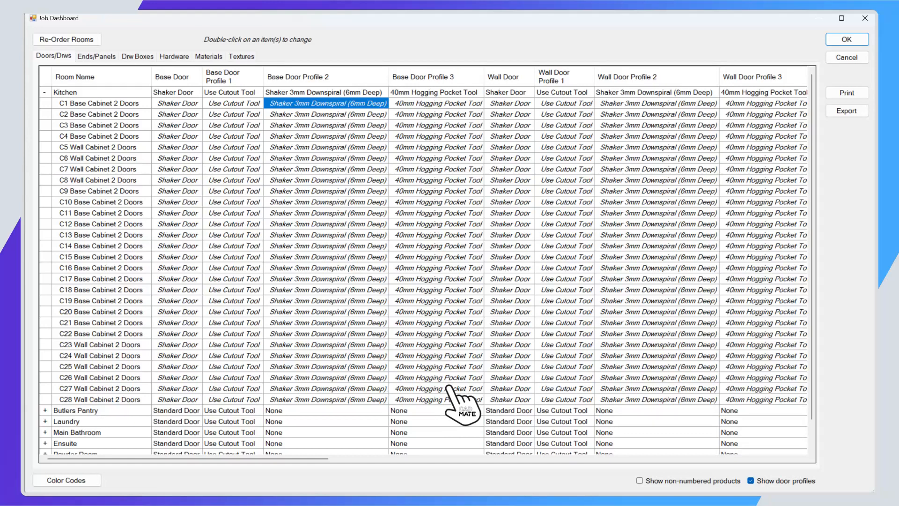
scroll(448, 388, "down", 2)
scroll(450, 386, "up", 2)
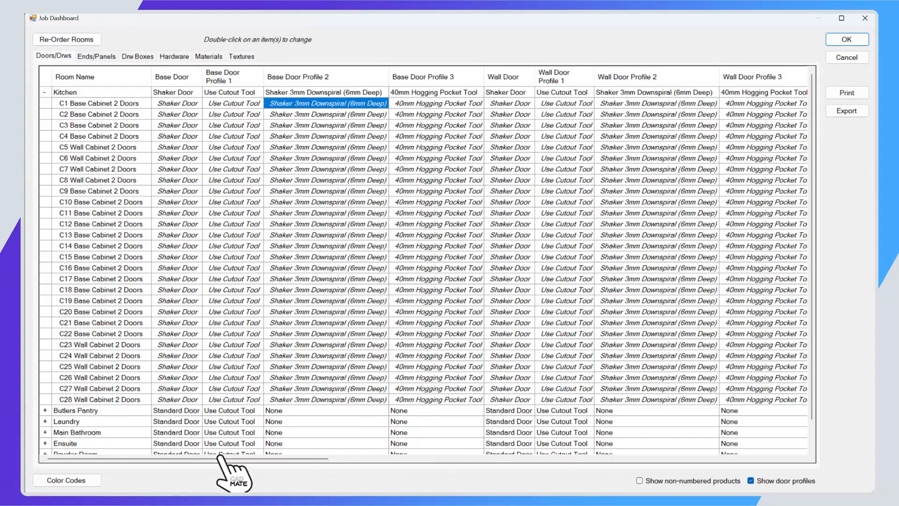
left_click(66, 480)
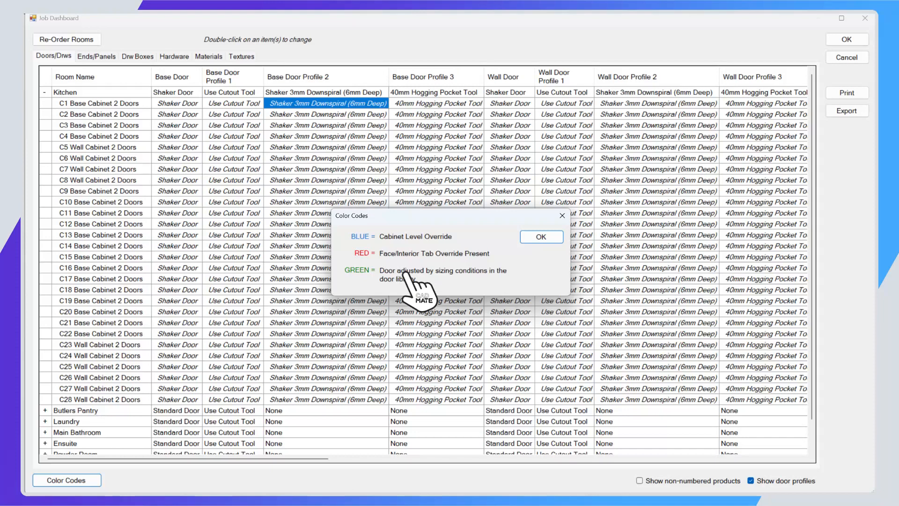
left_click(544, 237)
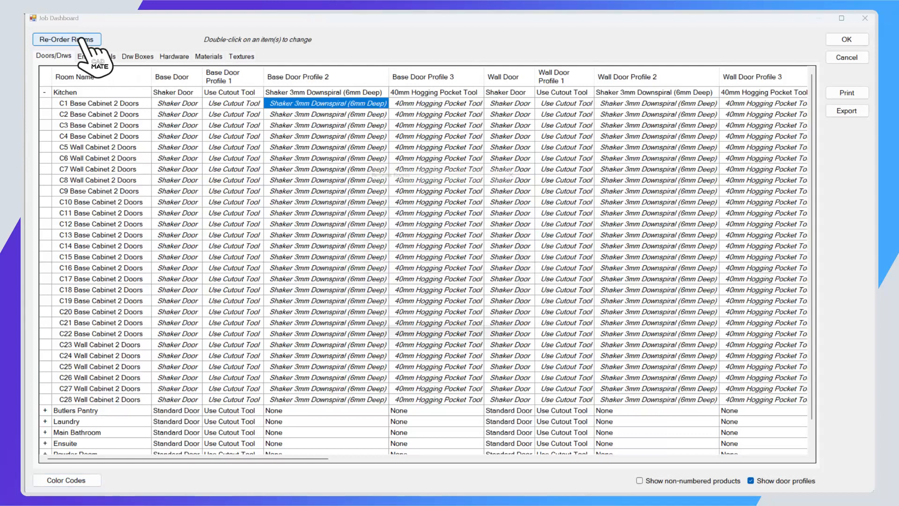
Move the Wardrobe up to fifth in the room order, above the Ensuite, and close the Job Dashboard.
left_click(80, 42)
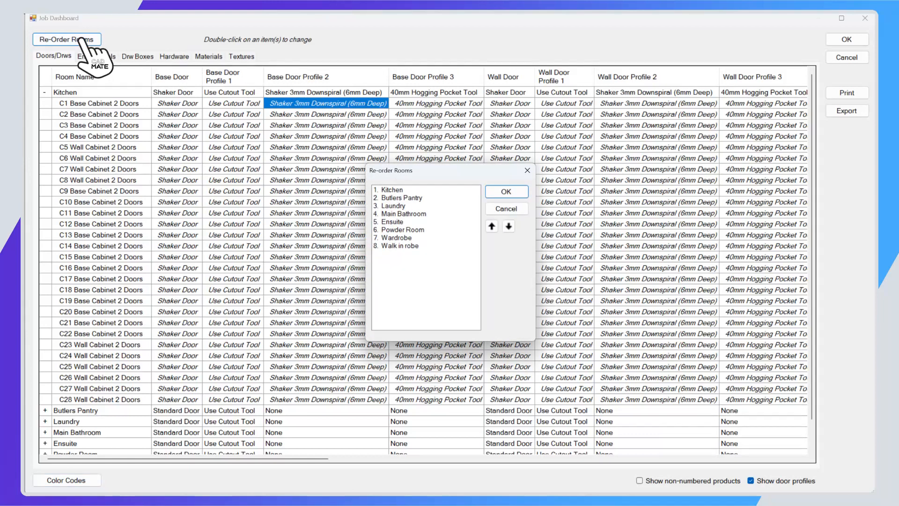
left_click(397, 238)
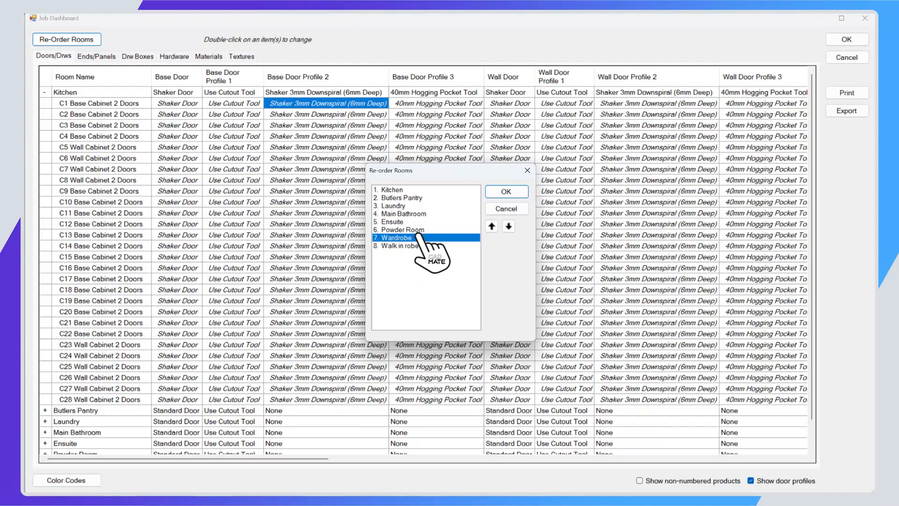
left_click(491, 226)
left_click(491, 226)
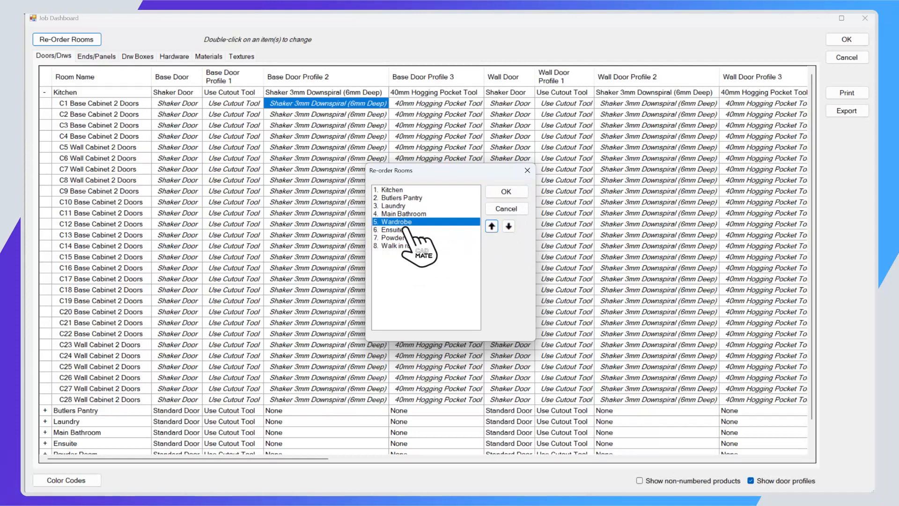
left_click(506, 191)
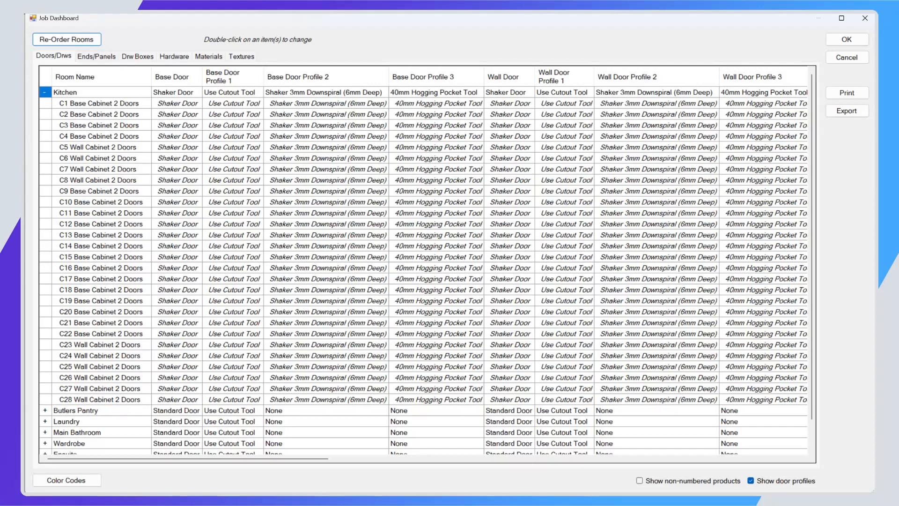
left_click(865, 42)
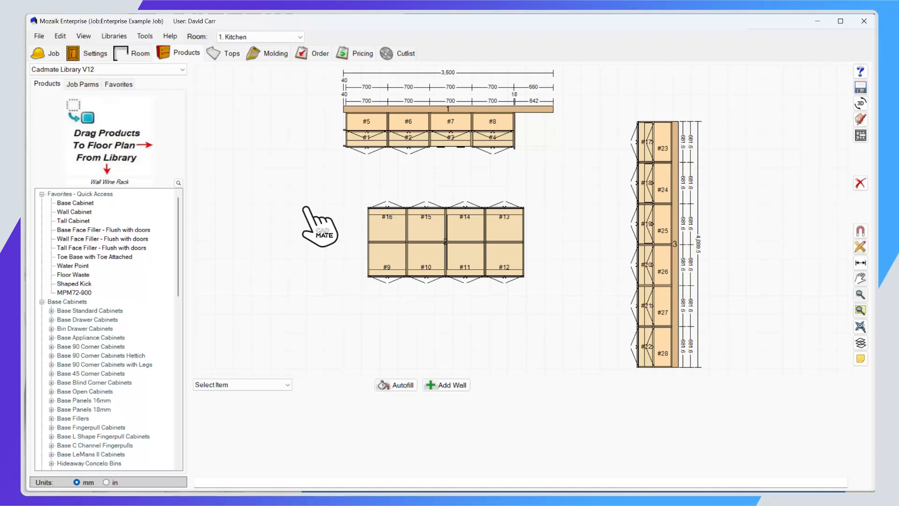
Check for a backup of the current job.
left_click(170, 36)
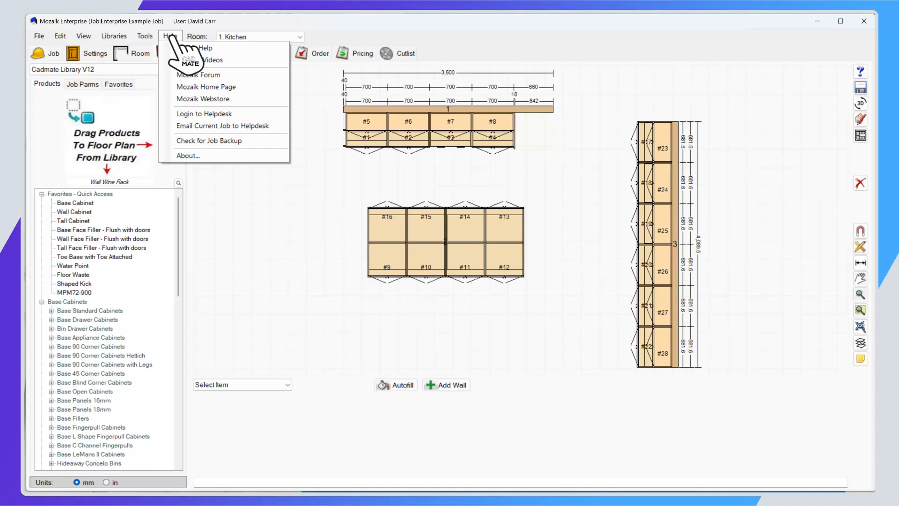
left_click(231, 141)
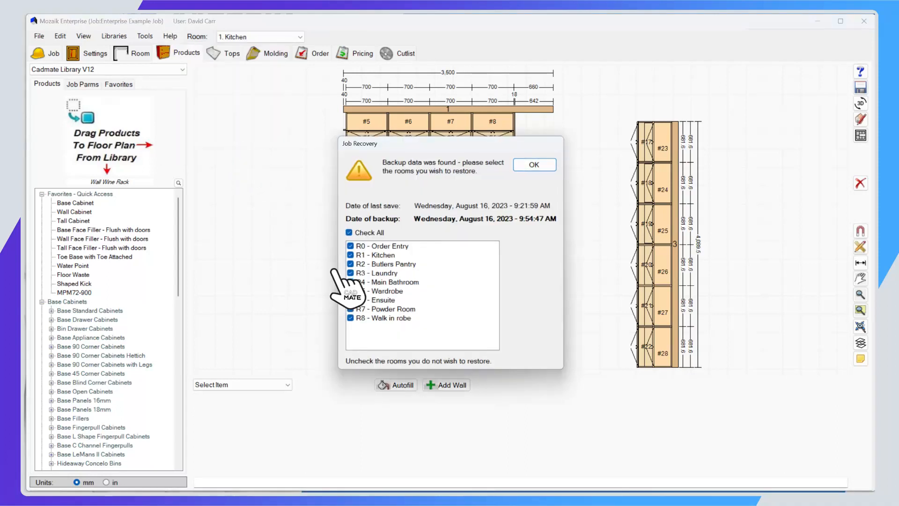